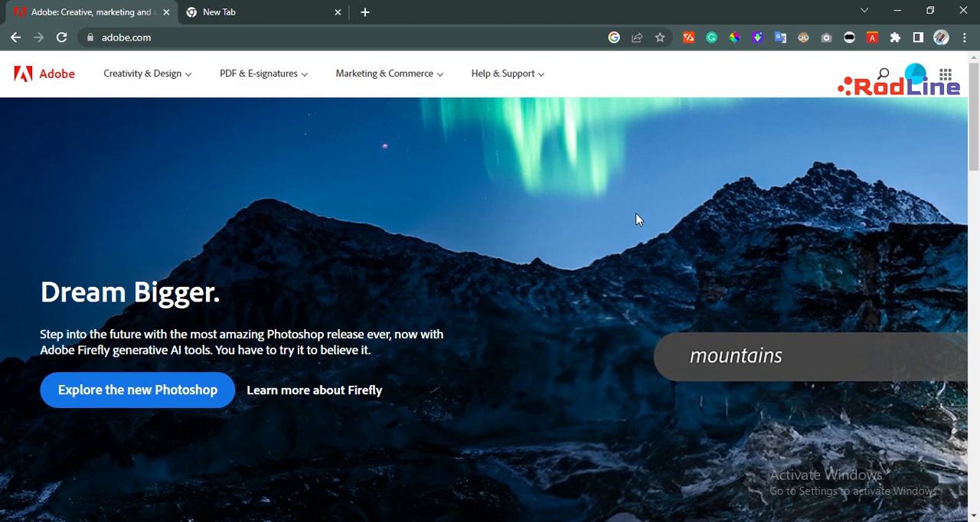
# Open the page with more information about Firefly from the Adobe homepage.
pyautogui.scroll(-2, 578, 213)
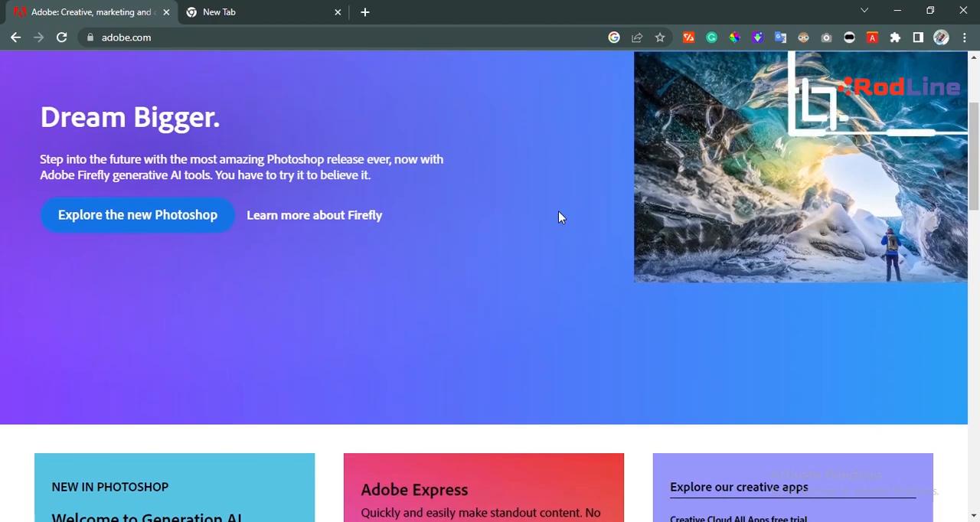
pyautogui.scroll(2, 482, 183)
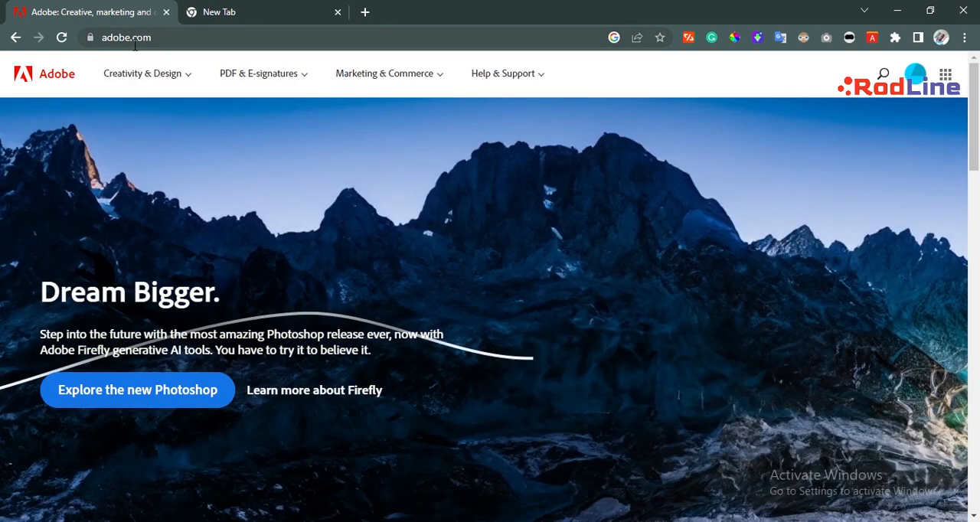
pyautogui.scroll(-2, 151, 162)
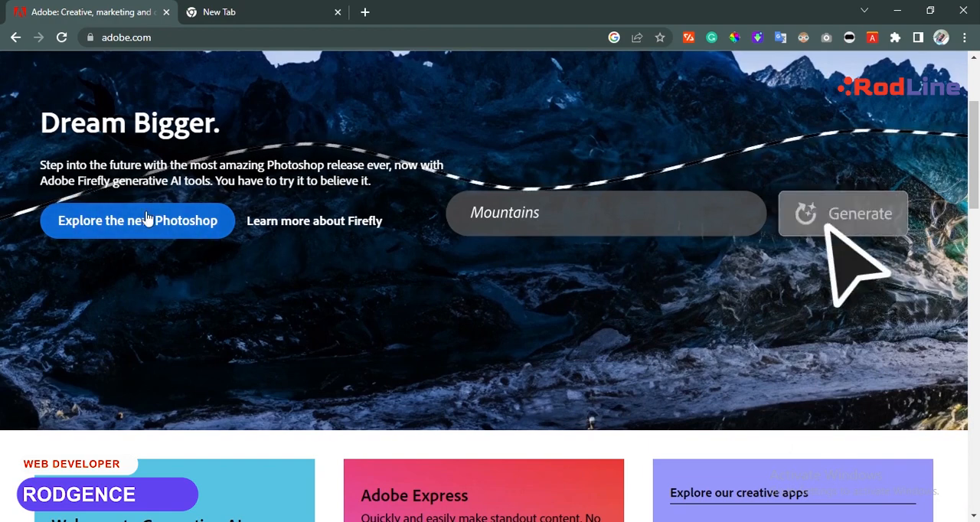
pyautogui.scroll(2, 342, 229)
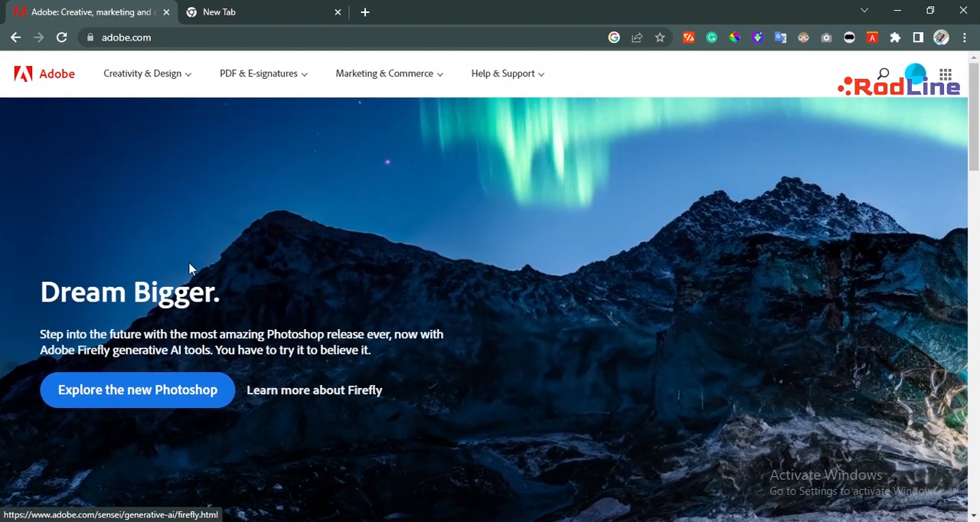
pyautogui.click(362, 396)
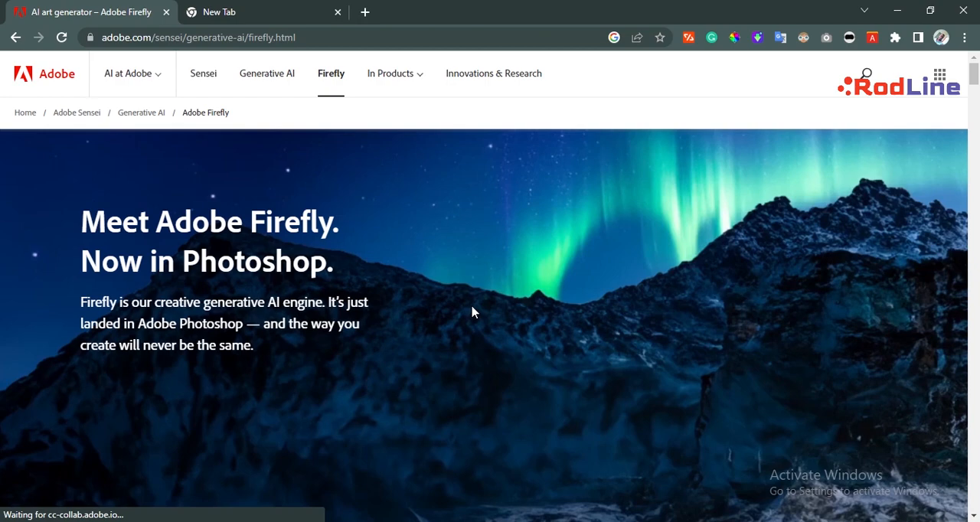
# Look over the Adobe Firefly introduction and launch the Firefly web app from it.
pyautogui.scroll(-3, 472, 312)
pyautogui.scroll(1, 452, 324)
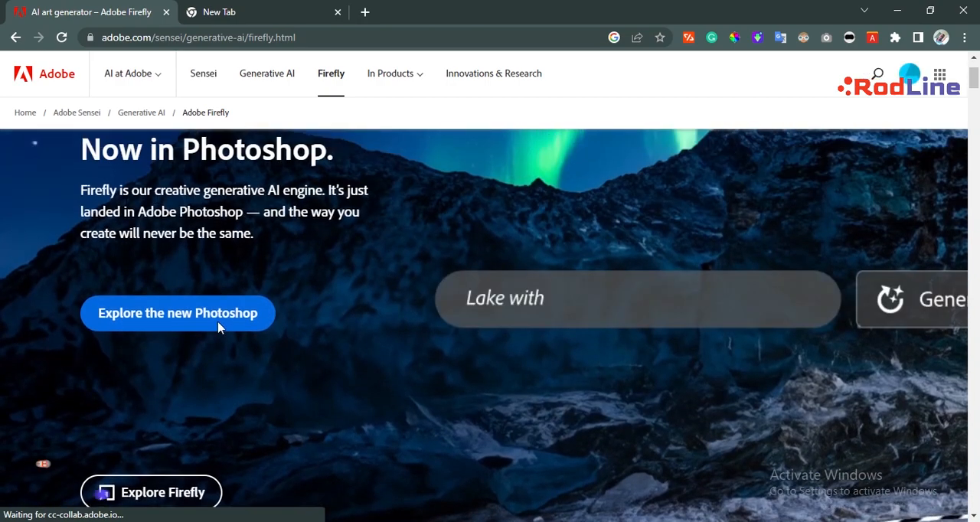
pyautogui.scroll(1, 202, 175)
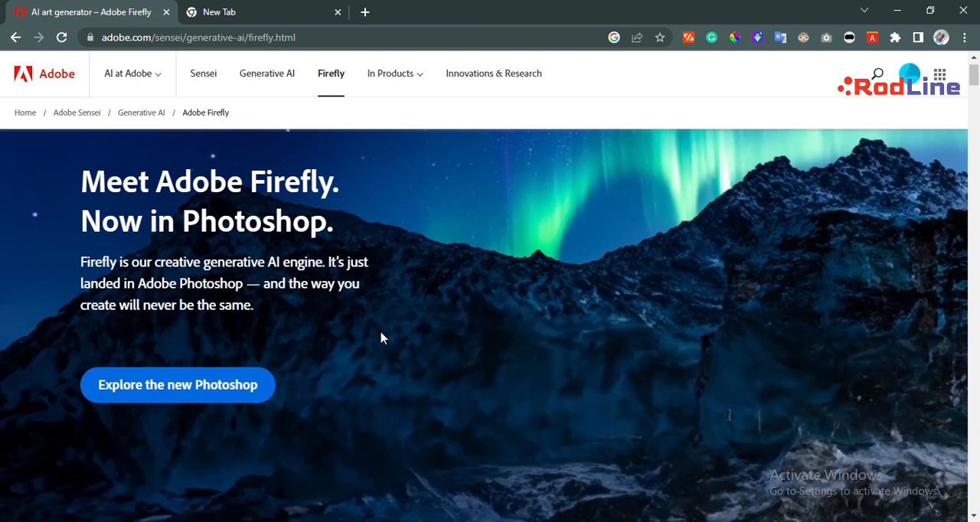
pyautogui.scroll(-1, 382, 339)
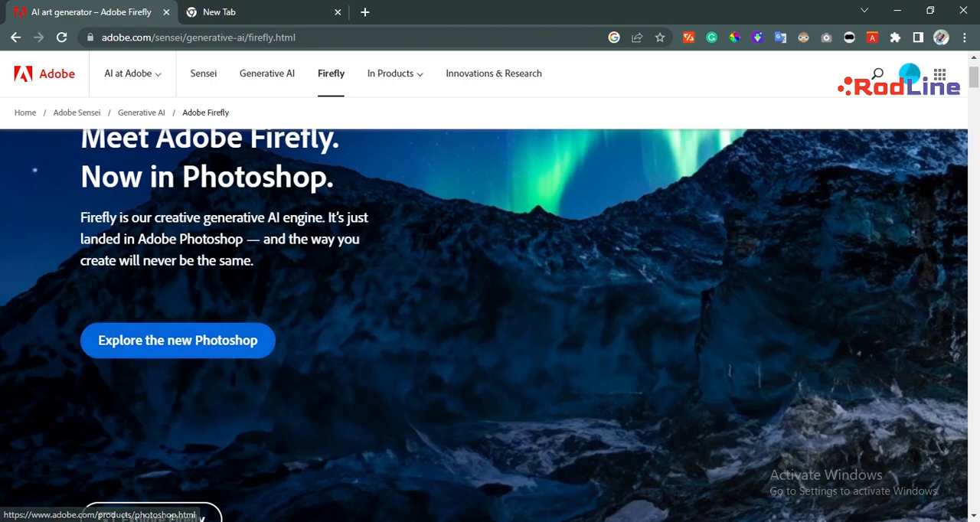
pyautogui.scroll(-3, 148, 344)
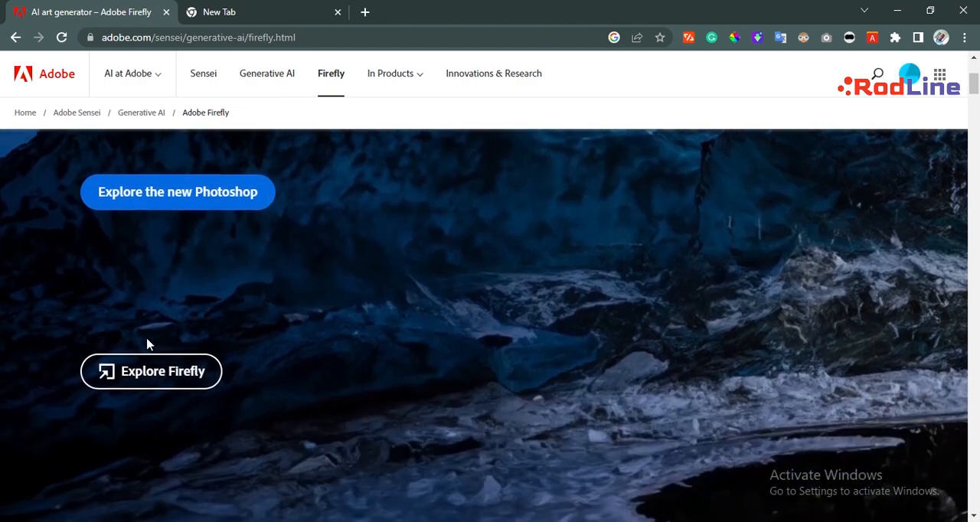
pyautogui.click(129, 372)
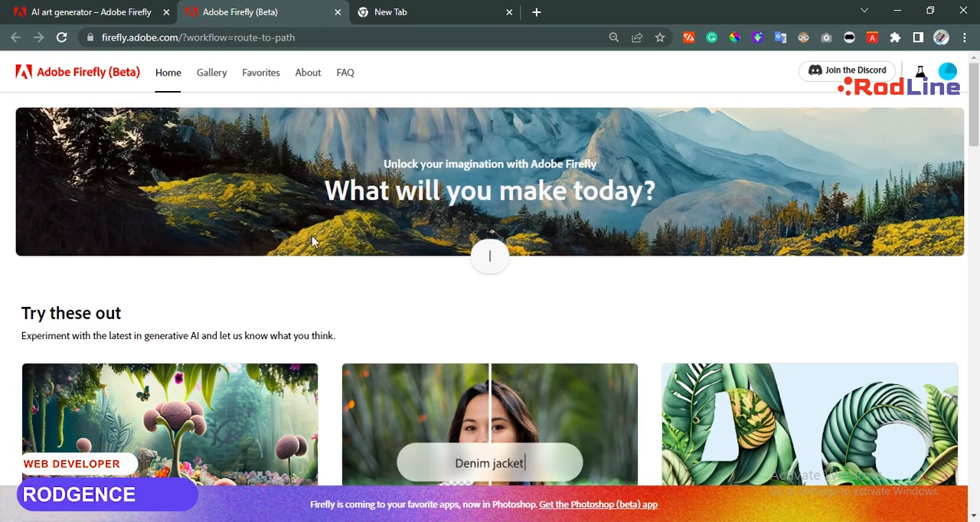
# View the Photoshop (beta) Generative Fill page linked from the Firefly home page, and return to Firefly.
pyautogui.scroll(-2, 312, 236)
pyautogui.scroll(-1, 312, 237)
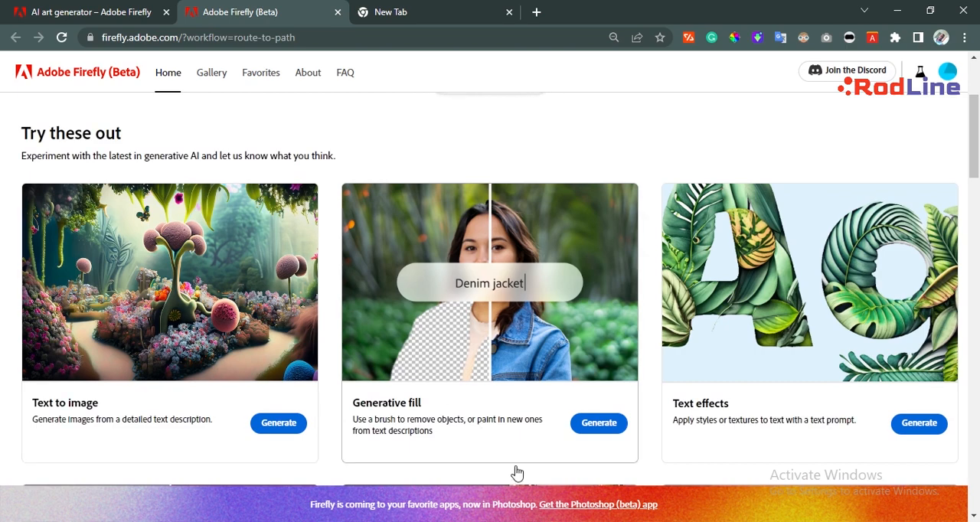
pyautogui.click(596, 510)
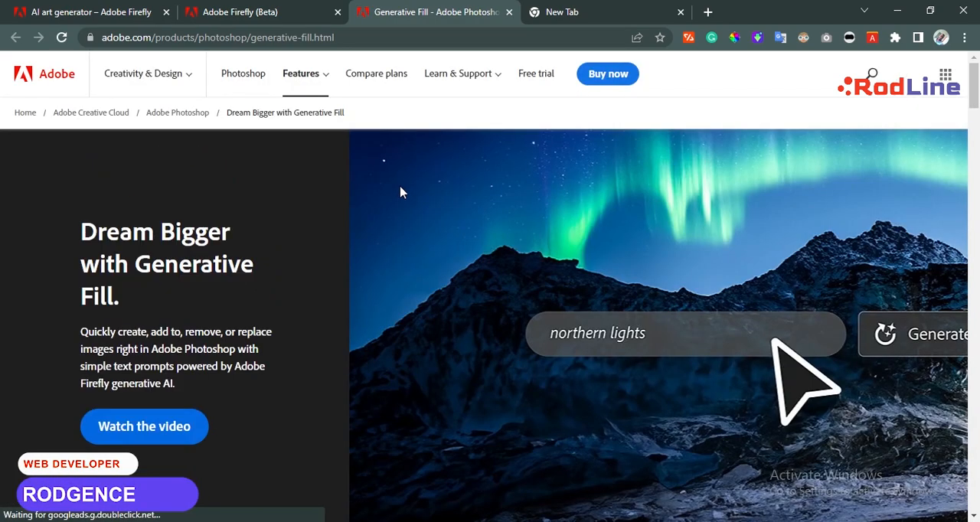
pyautogui.scroll(-7, 449, 302)
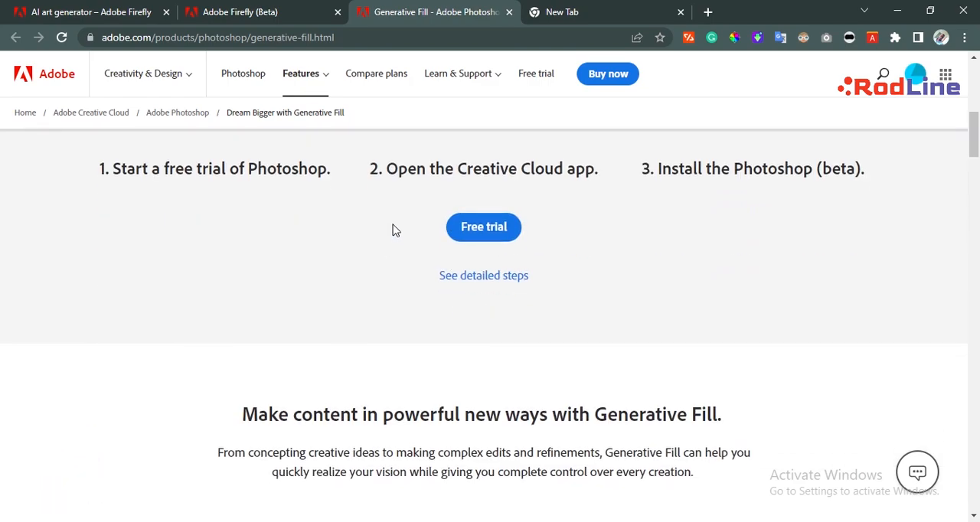
pyautogui.scroll(-3, 395, 230)
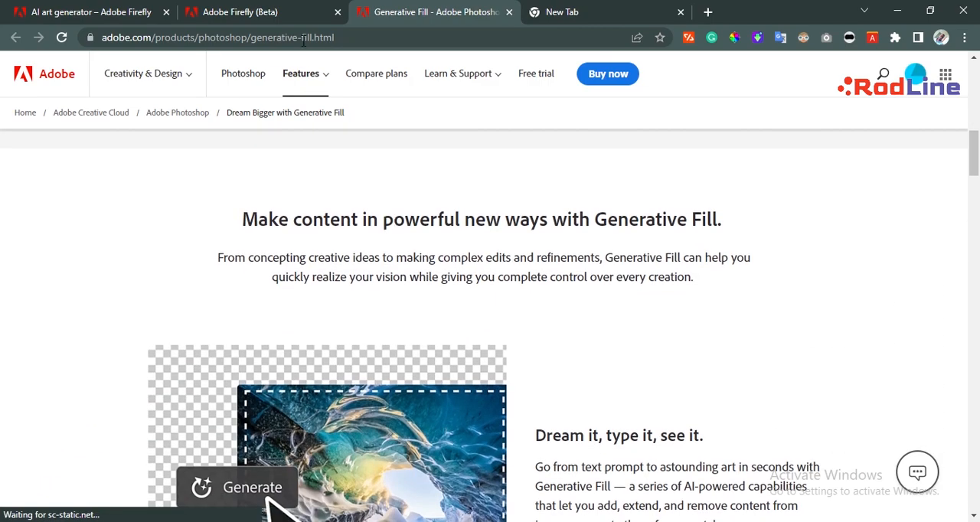
pyautogui.click(288, 7)
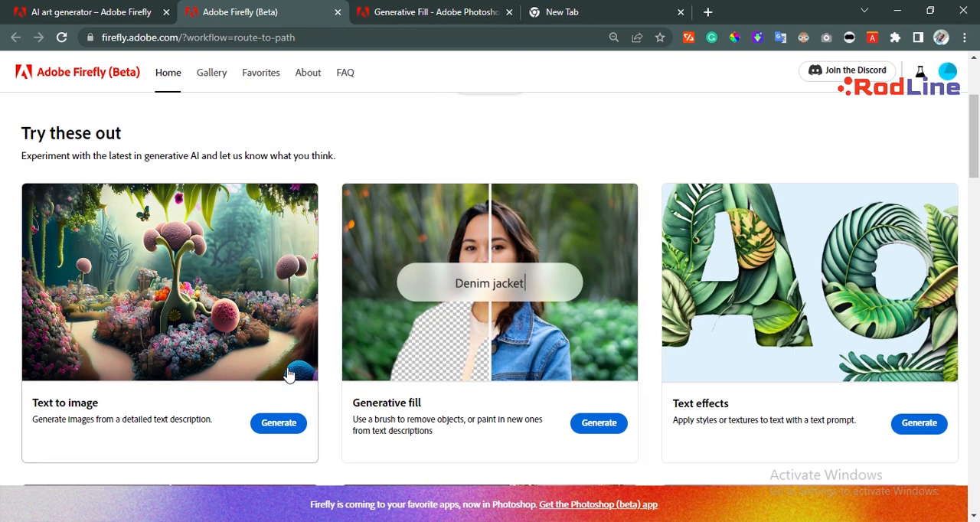
# Open Firefly's Text to image generator and browse its gallery of sample images and prompts.
pyautogui.scroll(-1, 330, 304)
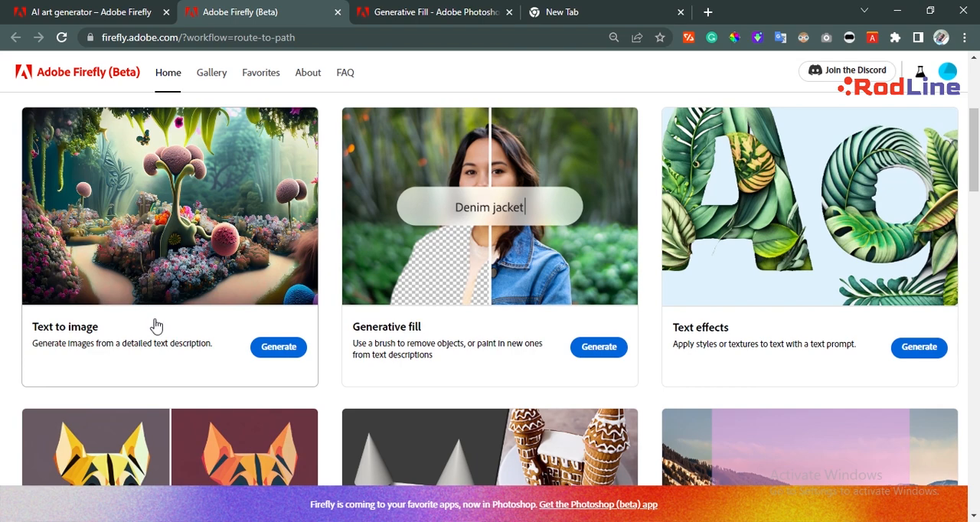
pyautogui.click(266, 348)
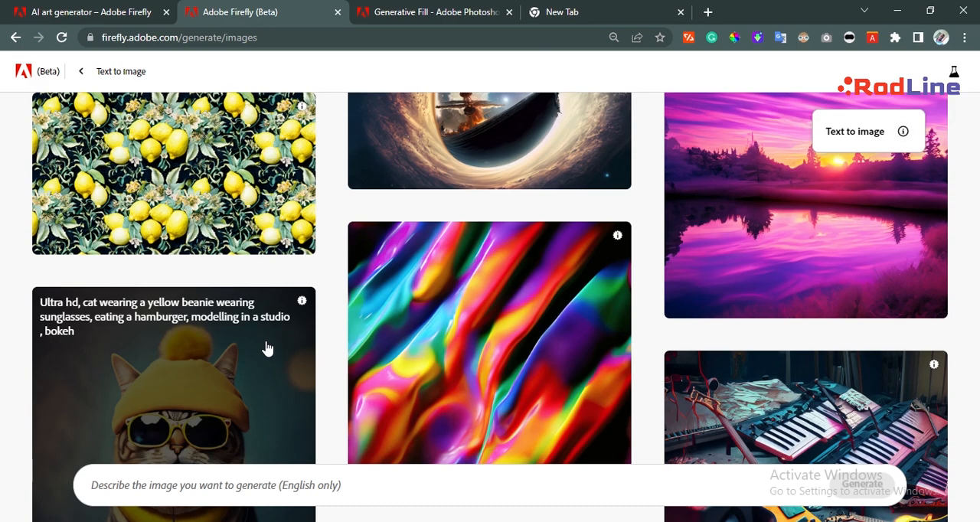
pyautogui.scroll(-3, 478, 321)
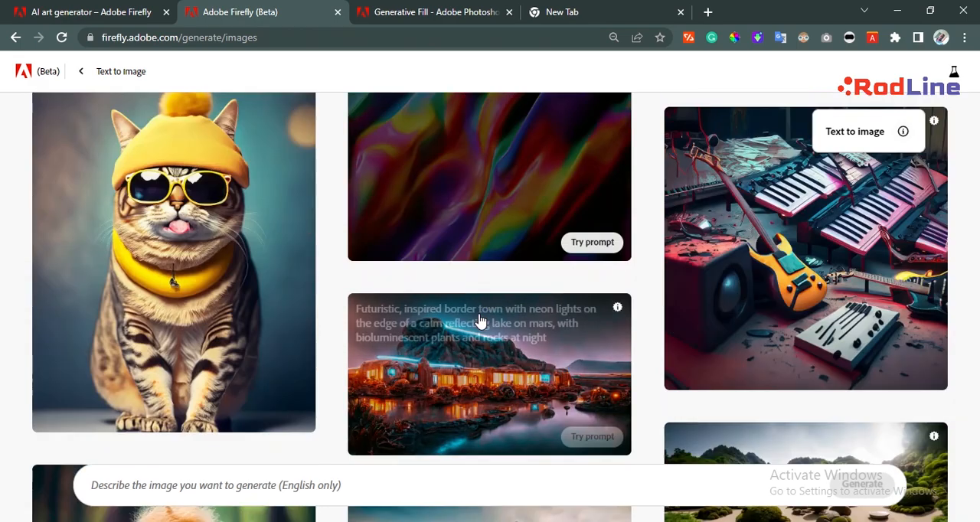
pyautogui.scroll(-1, 480, 320)
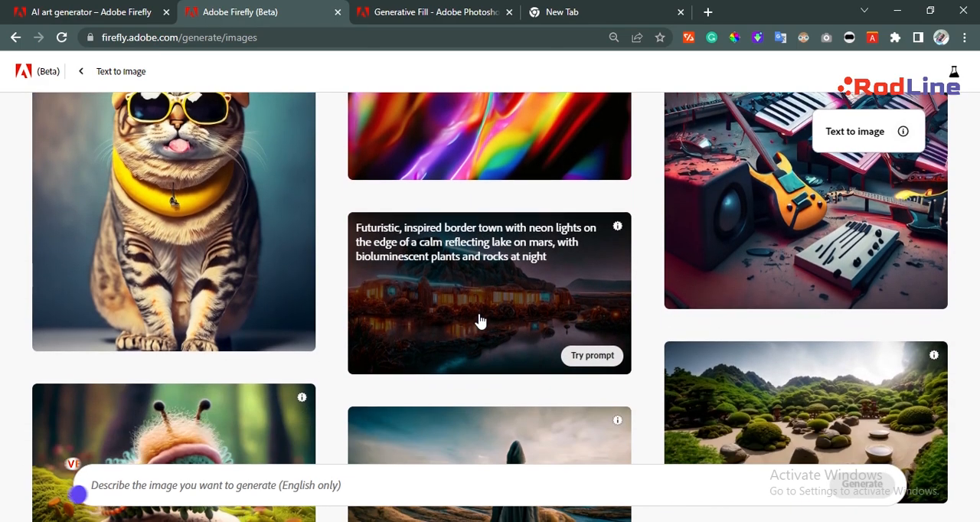
pyautogui.scroll(-2, 480, 320)
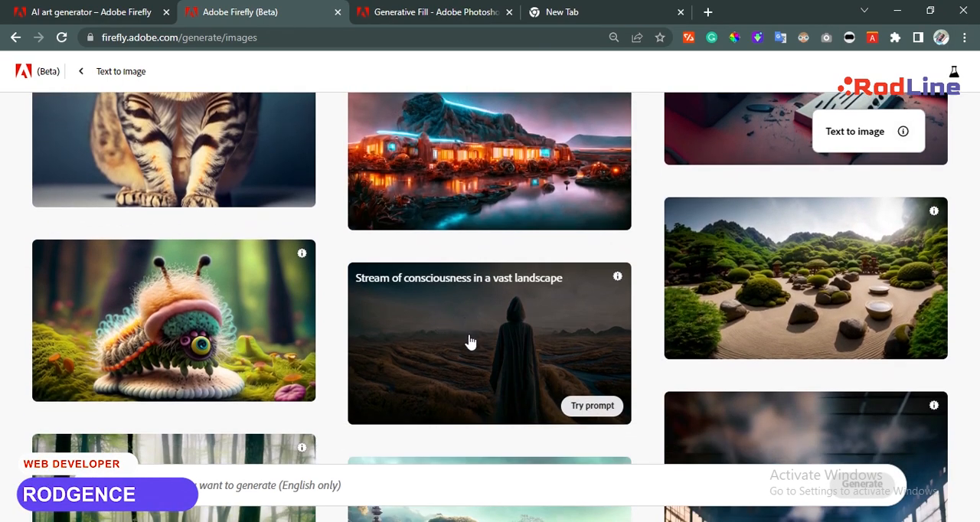
# Generate images from the prompt "village near the lake sunset".
pyautogui.click(358, 482)
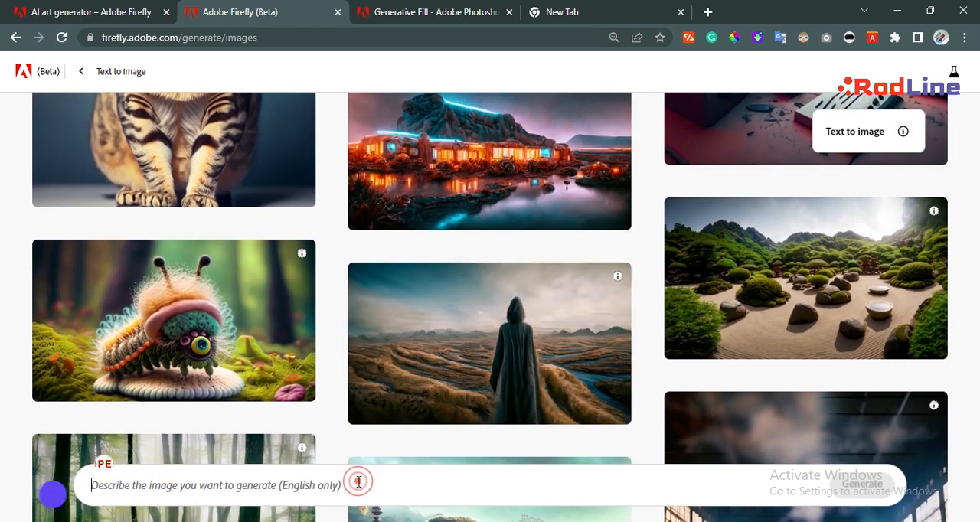
pyautogui.click(317, 483)
pyautogui.write('villa')
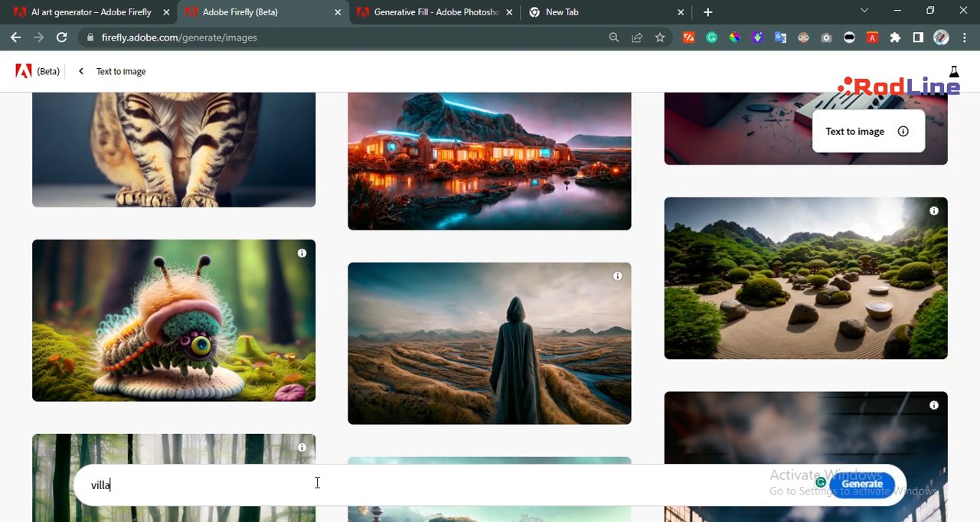
pyautogui.write('ge near the lak')
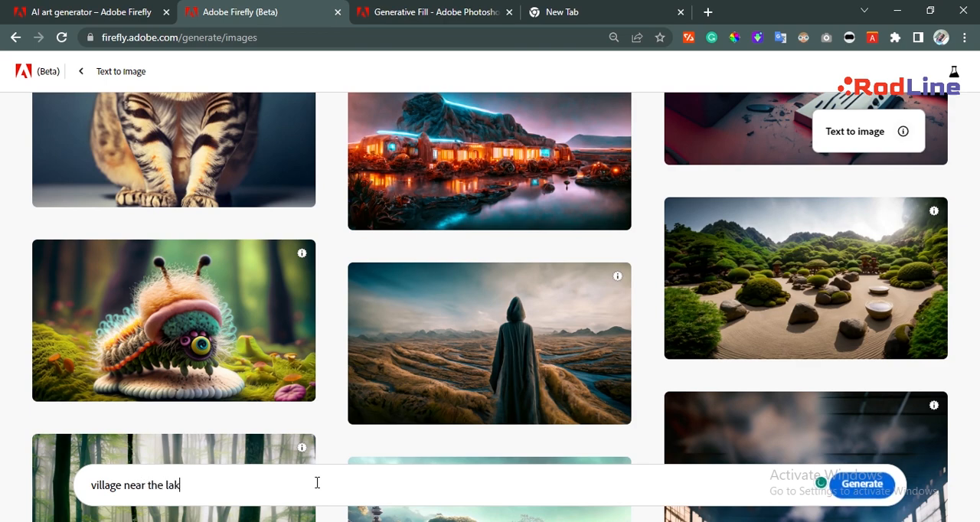
pyautogui.write('e sunset')
pyautogui.click(867, 484)
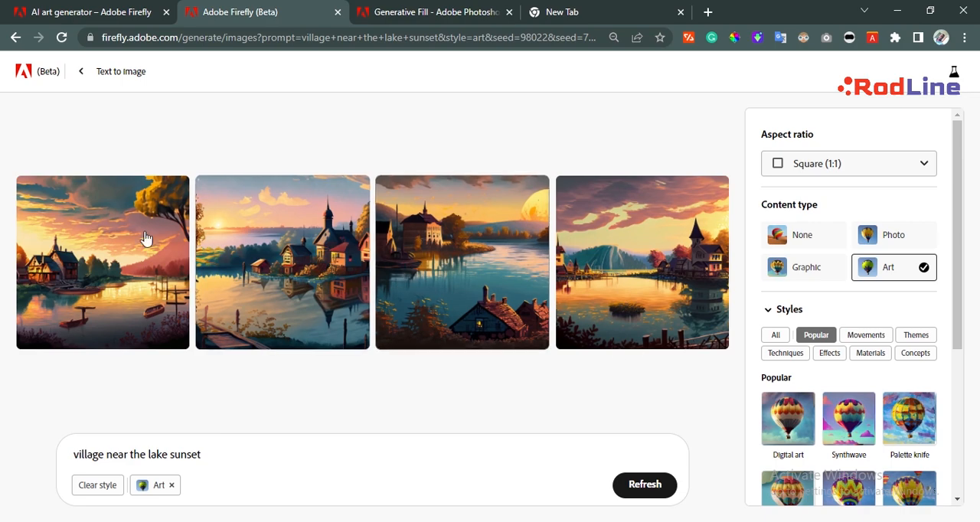
# View all four generated village images one after another in the enlarged preview.
pyautogui.click(111, 227)
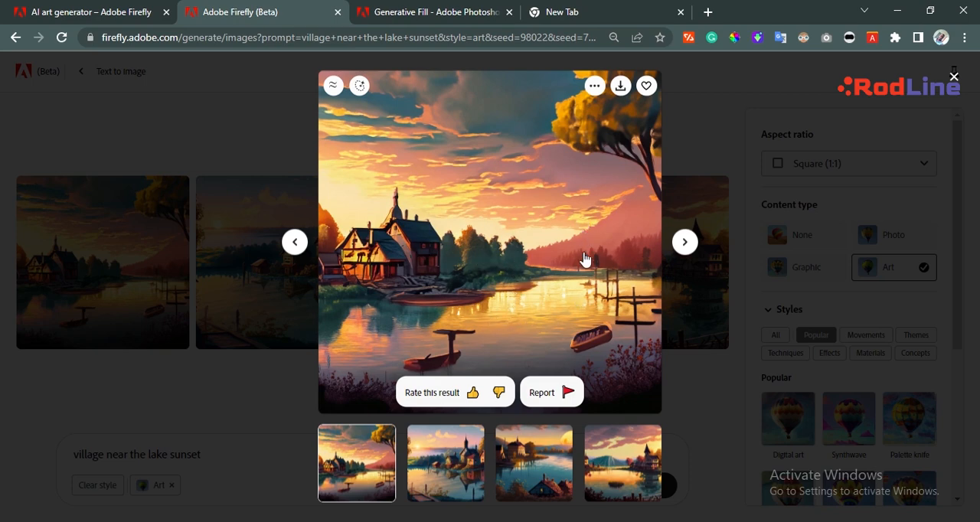
pyautogui.click(686, 243)
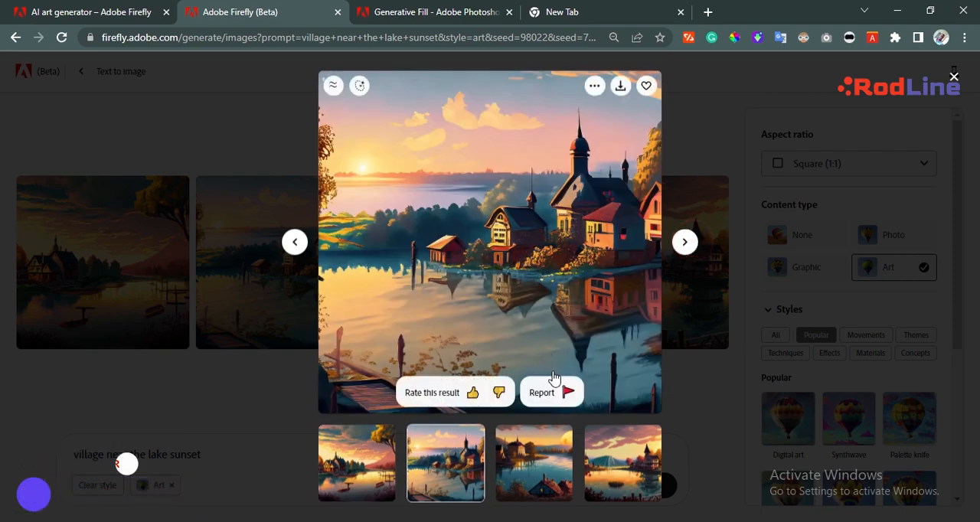
pyautogui.click(685, 242)
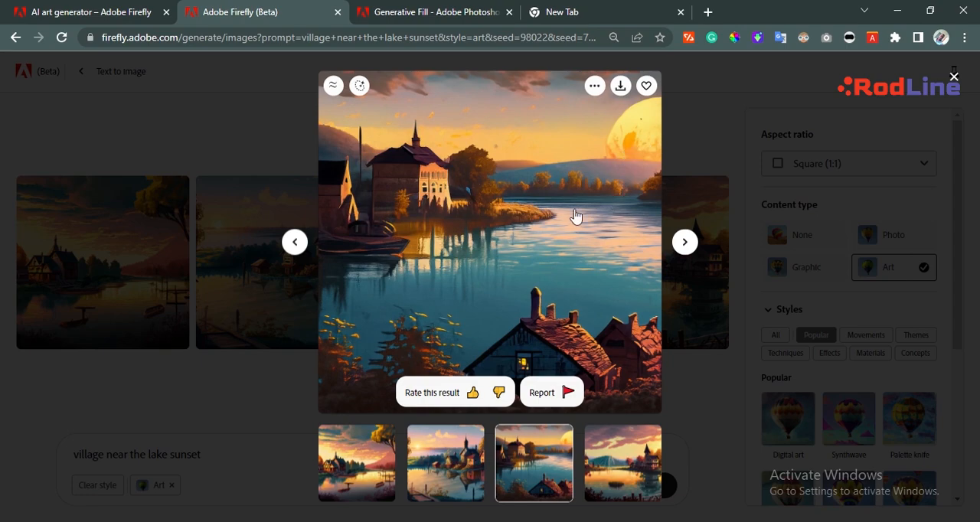
pyautogui.click(686, 243)
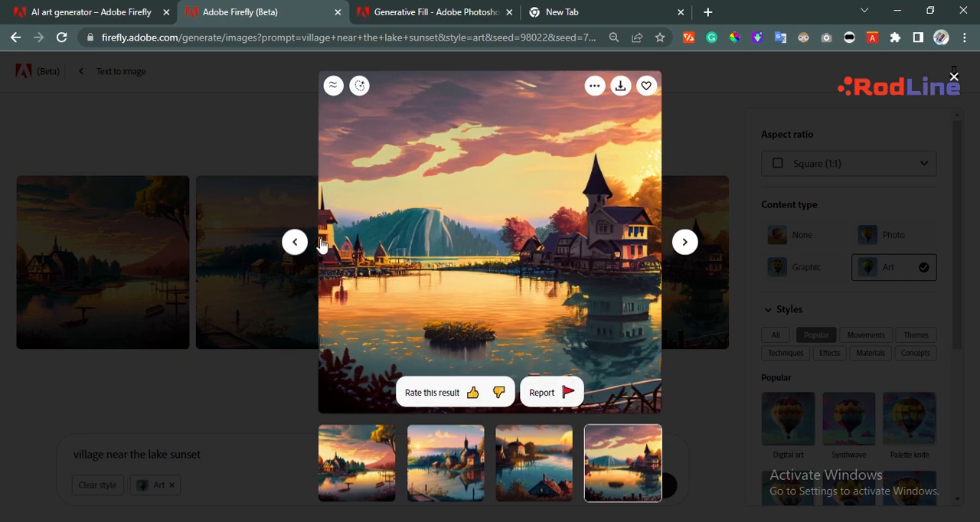
# Go back to the third generated image, download it and open the downloaded JPG file.
pyautogui.click(295, 242)
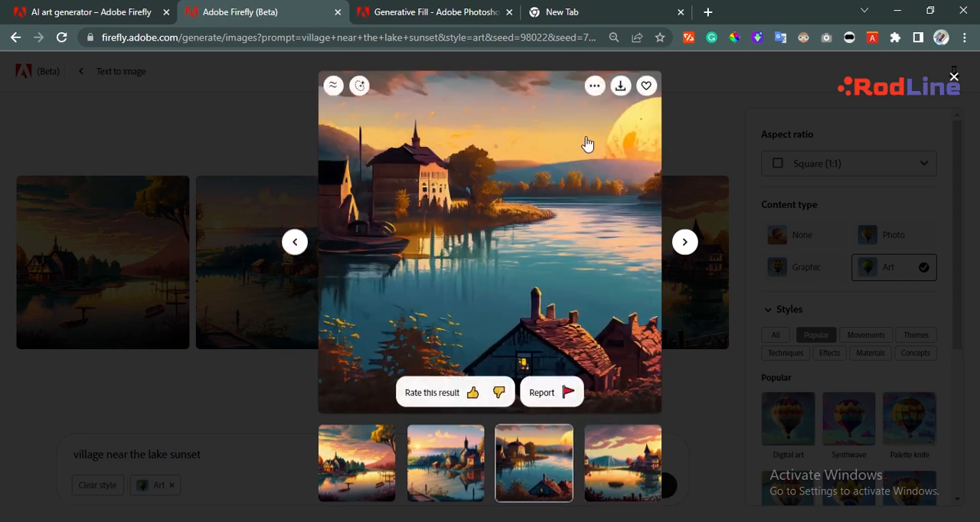
pyautogui.click(620, 87)
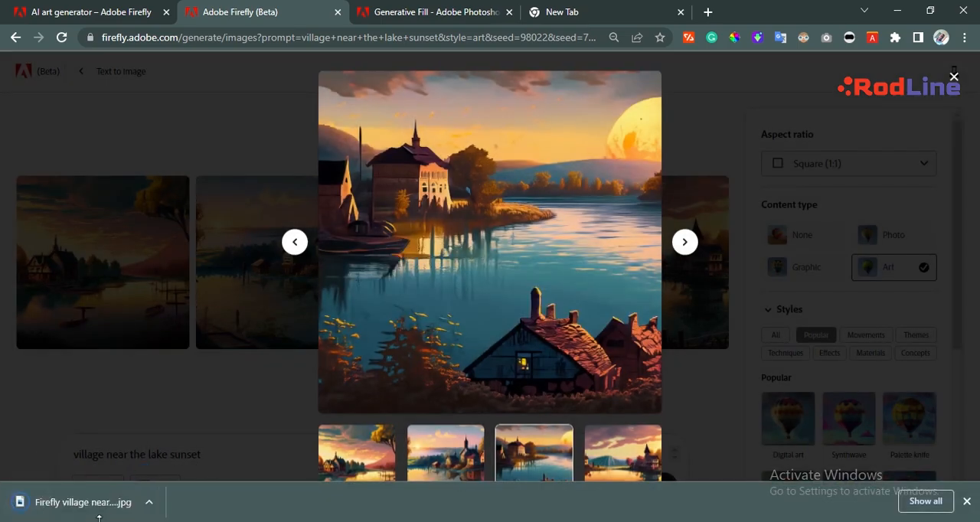
pyautogui.click(115, 510)
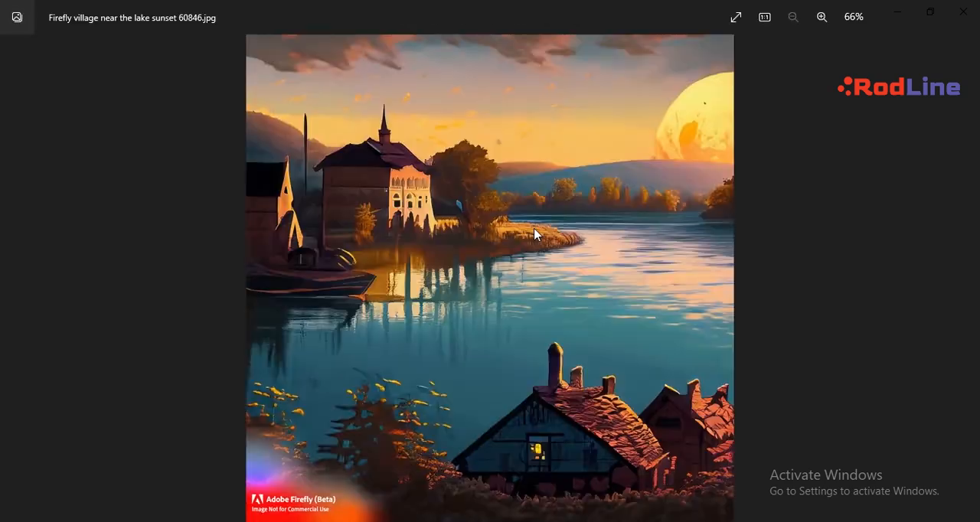
# Examine the downloaded image up close, and close both the image viewer and the enlarged Firefly preview.
pyautogui.doubleClick(599, 288)
pyautogui.moveTo(533, 179); pyautogui.dragTo(576, 446)
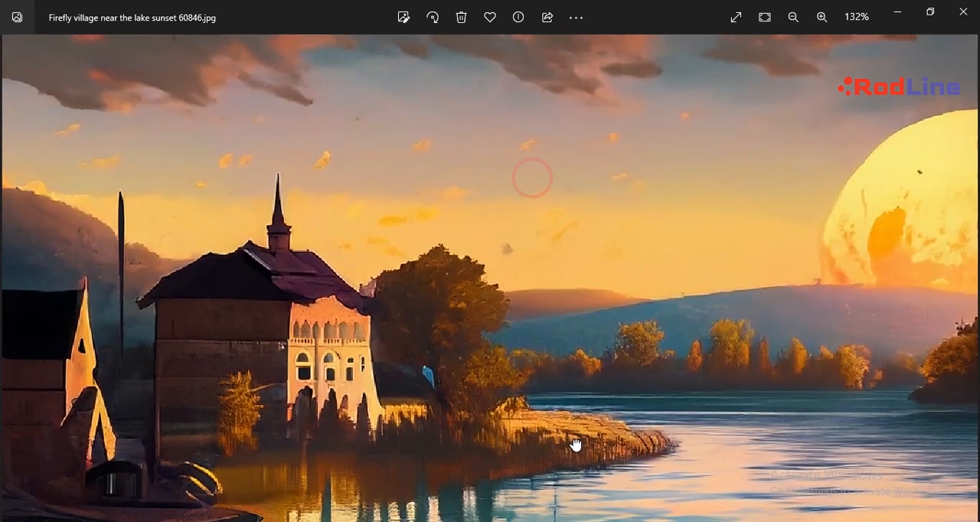
pyautogui.doubleClick(575, 442)
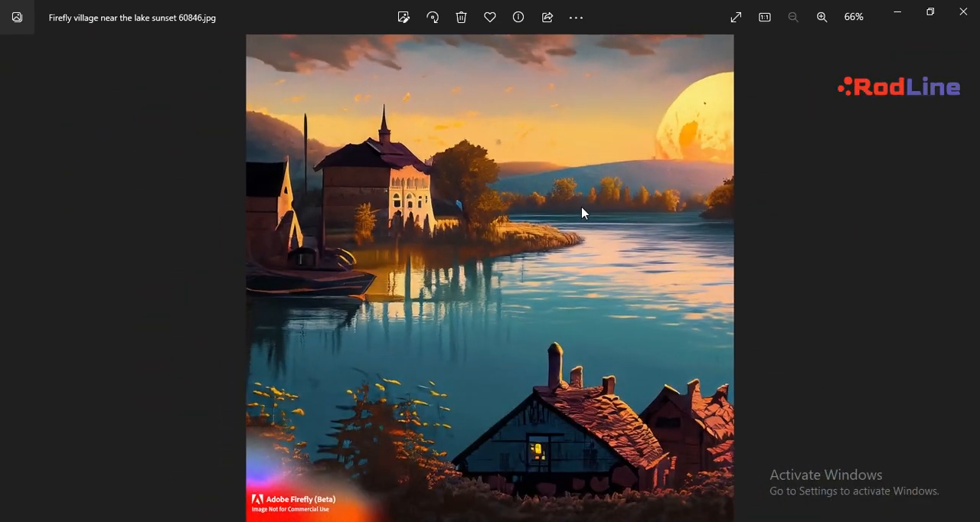
pyautogui.click(963, 12)
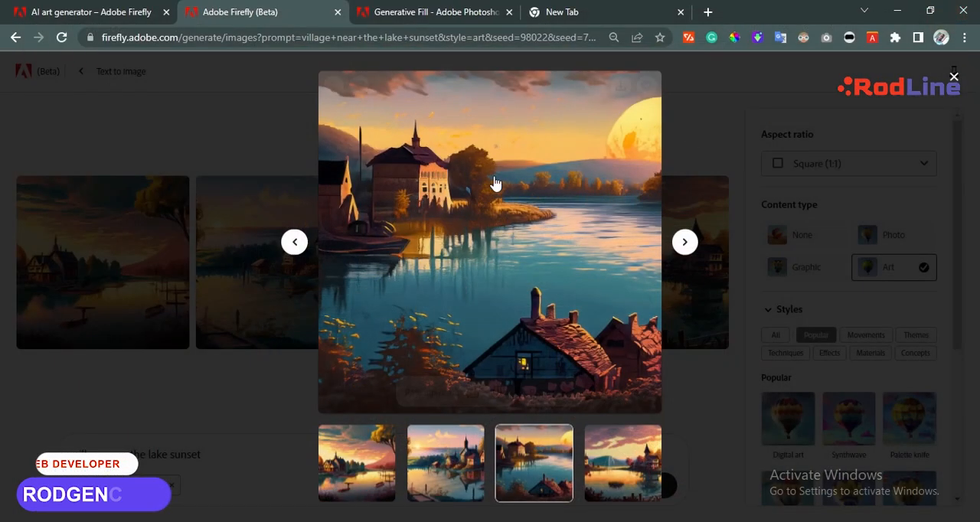
pyautogui.click(718, 92)
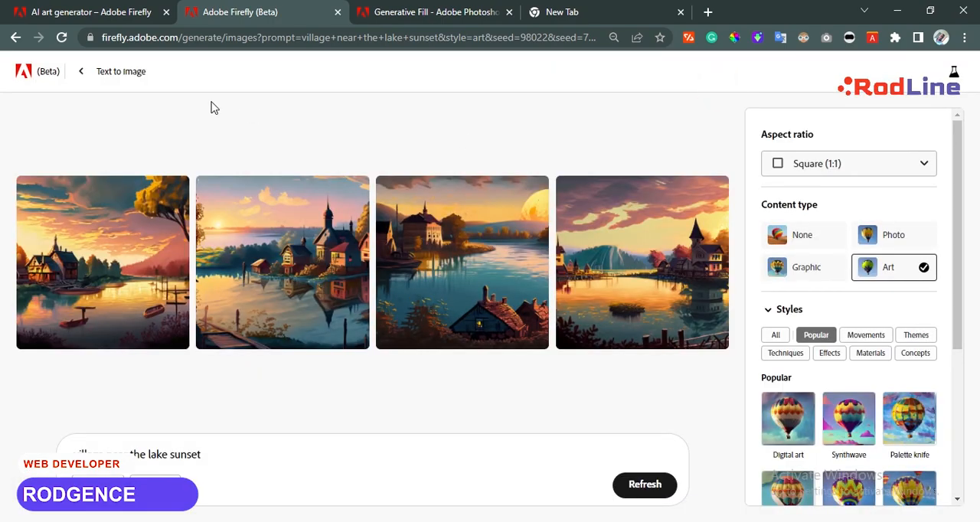
# Try to generate images from a new prompt, "group of army force during world war 2", and replace the first result.
pyautogui.click(80, 74)
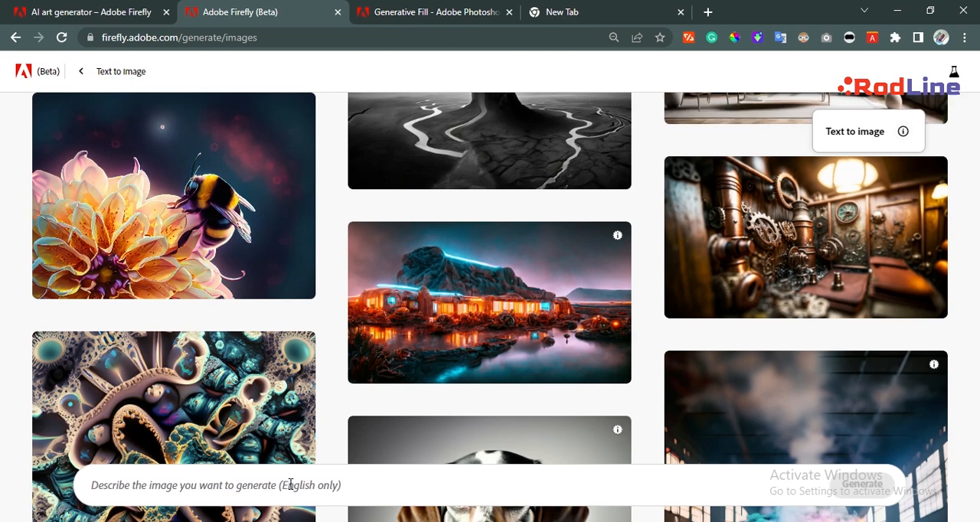
pyautogui.click(290, 485)
pyautogui.write('g')
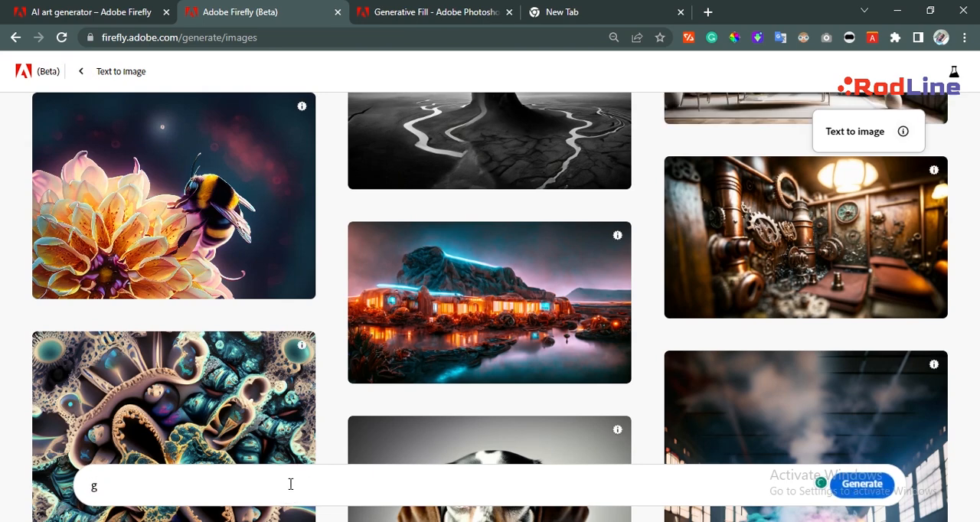
pyautogui.write('rou')
pyautogui.write('p of an')
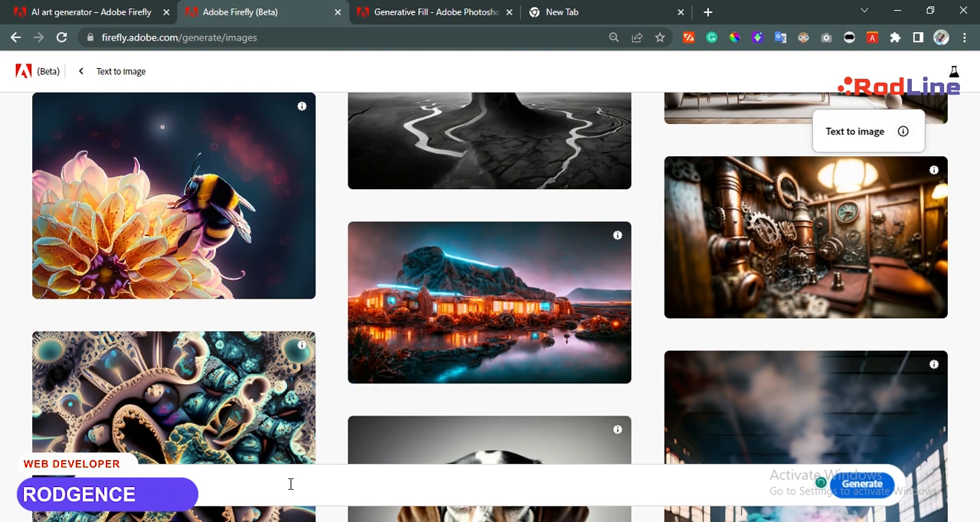
pyautogui.write('my for')
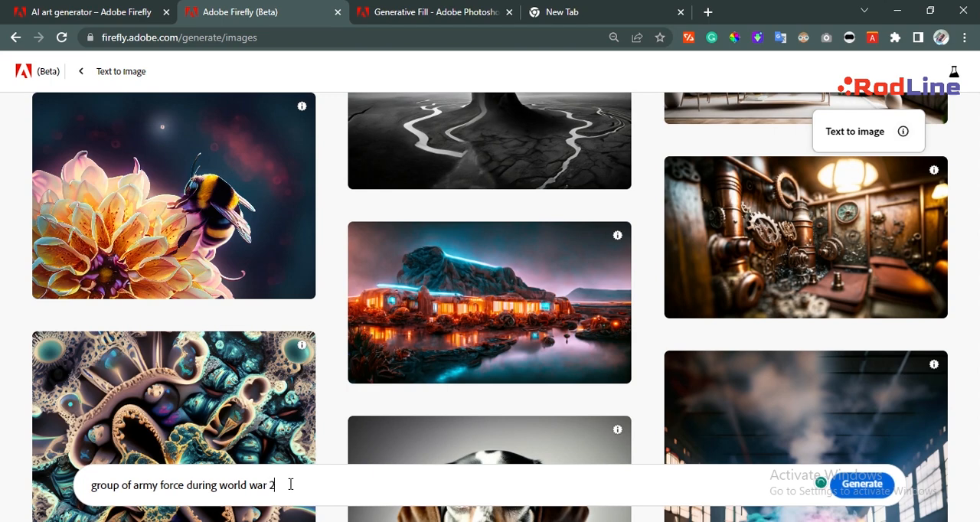
pyautogui.click(865, 485)
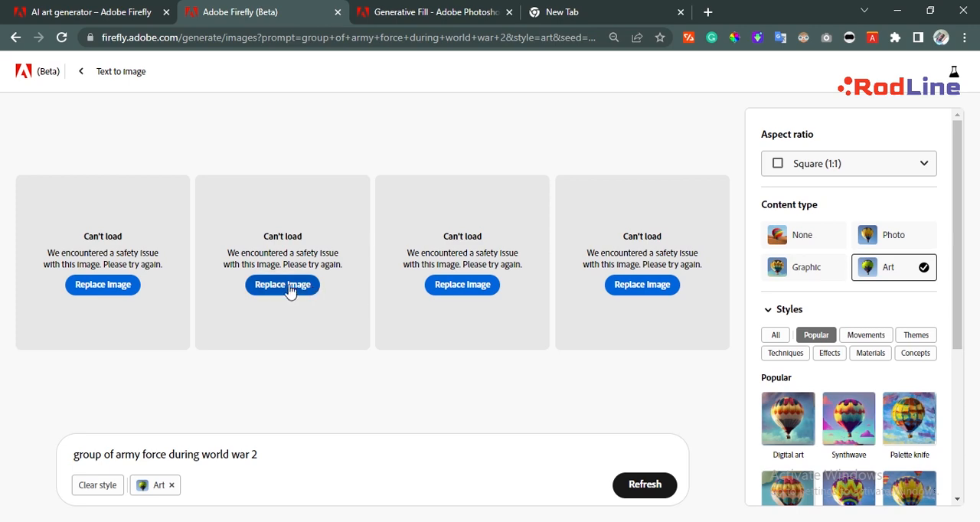
pyautogui.click(108, 286)
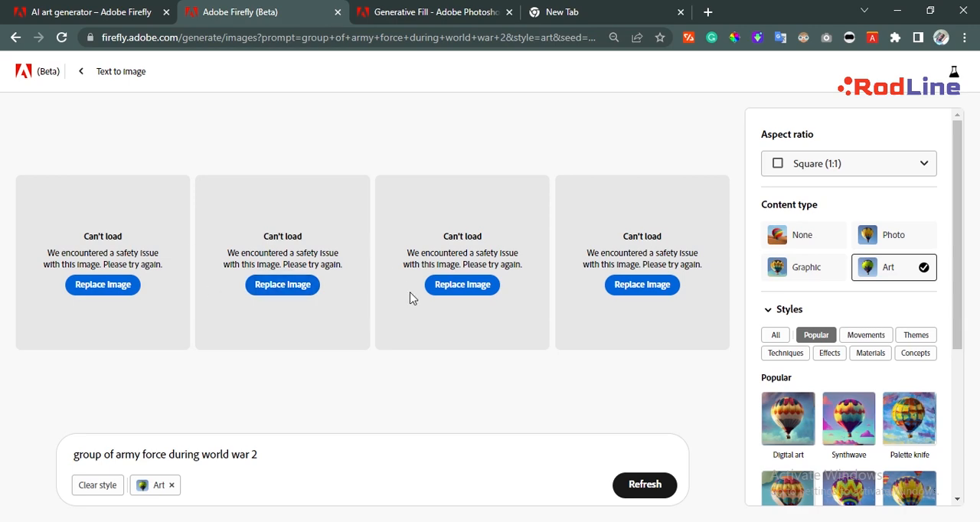
# Return to the text-to-image start page and generate images from the correctly spelled prompt "couples in honeymoon swimming".
pyautogui.click(82, 73)
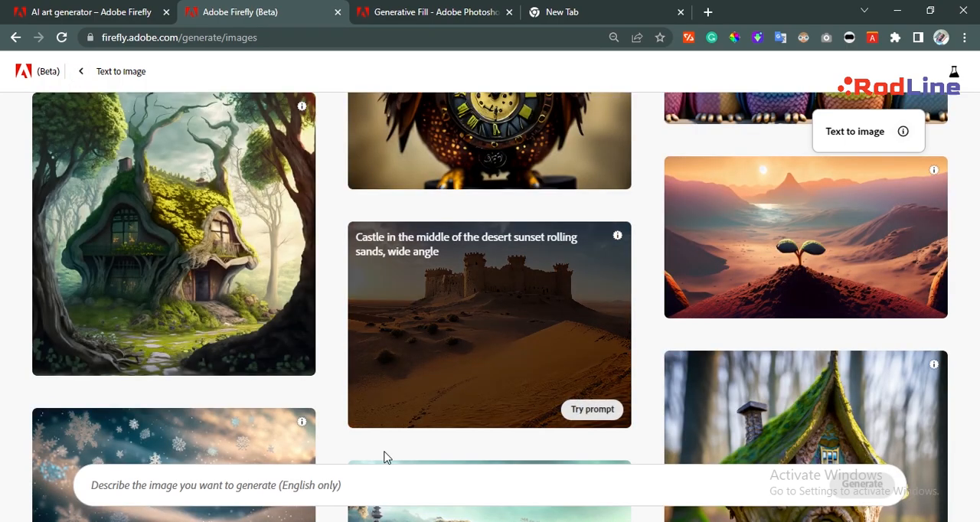
pyautogui.click(341, 480)
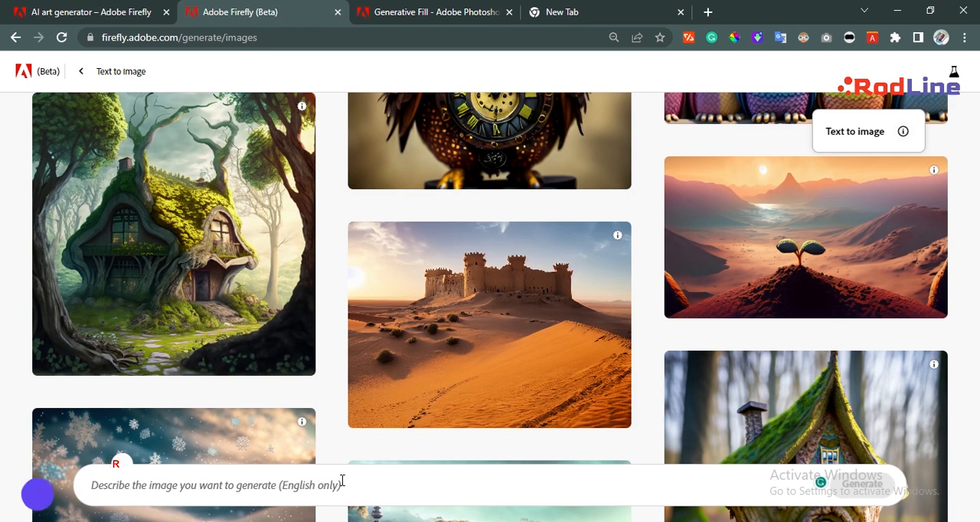
pyautogui.write('a')
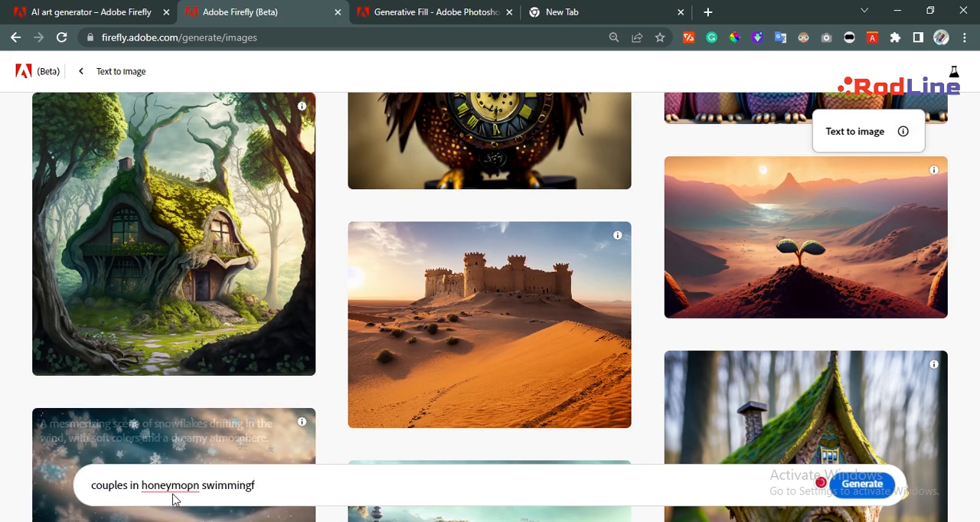
pyautogui.moveTo(177, 487)
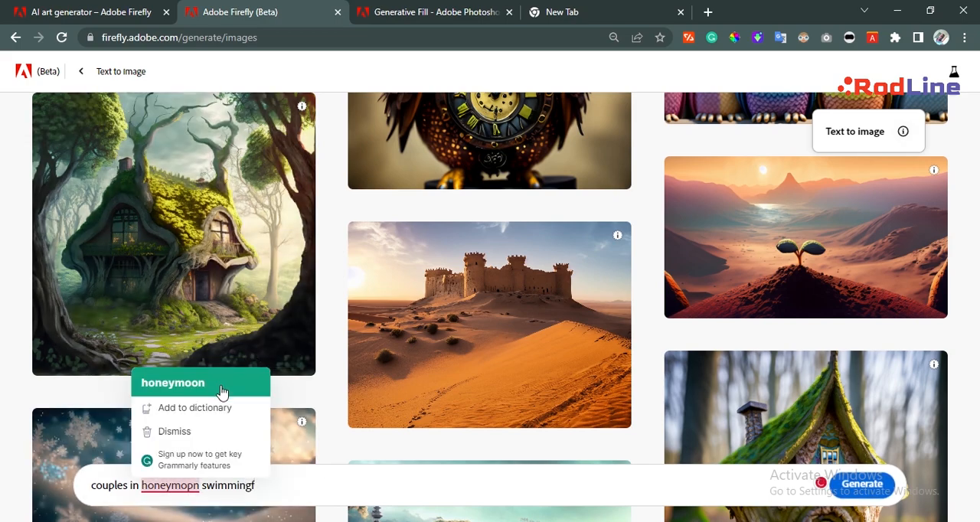
pyautogui.click(220, 383)
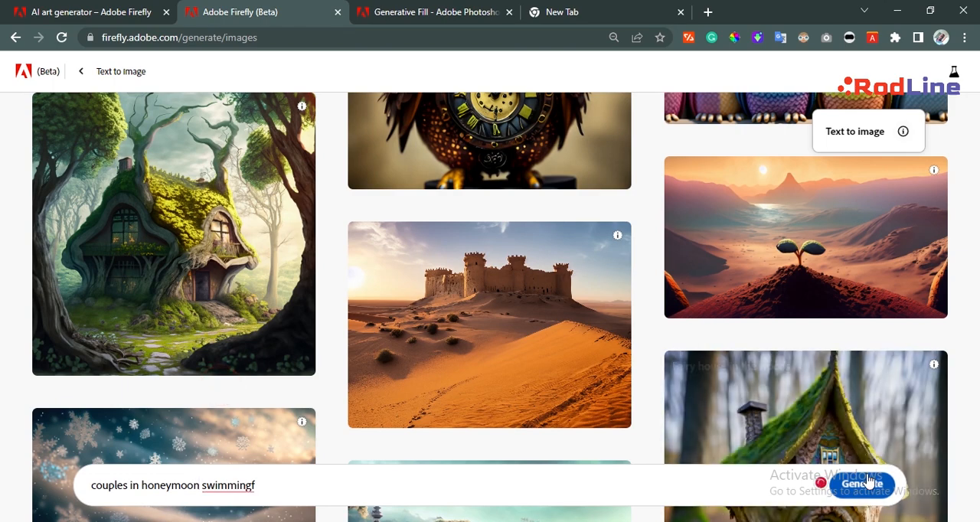
pyautogui.moveTo(241, 482)
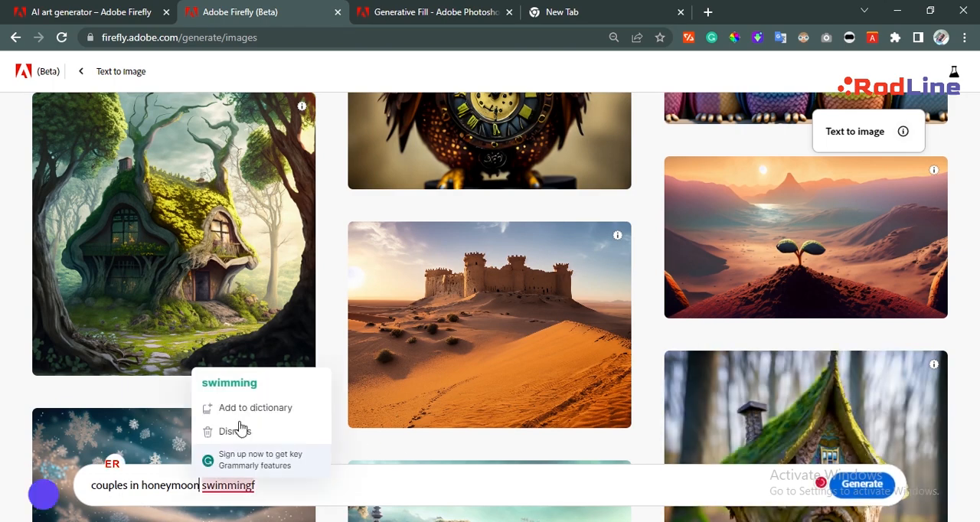
pyautogui.click(255, 387)
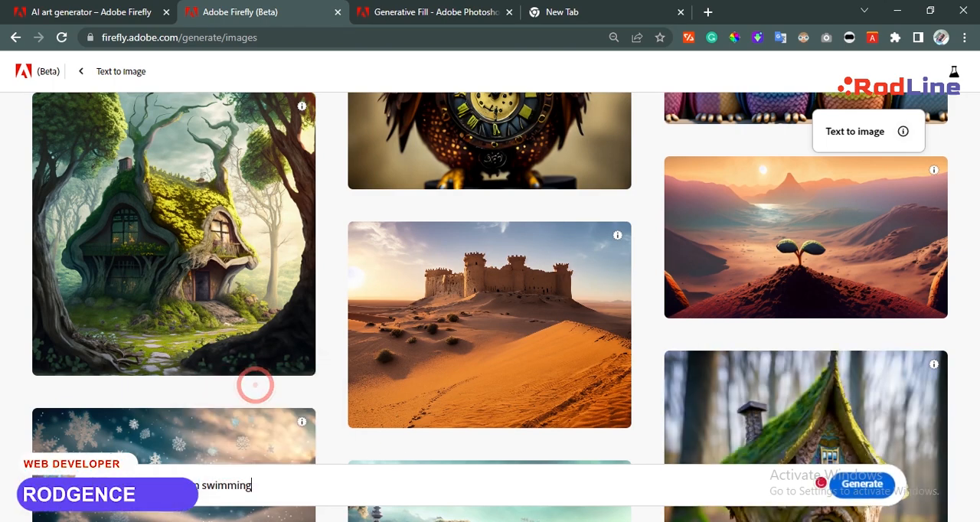
pyautogui.click(859, 490)
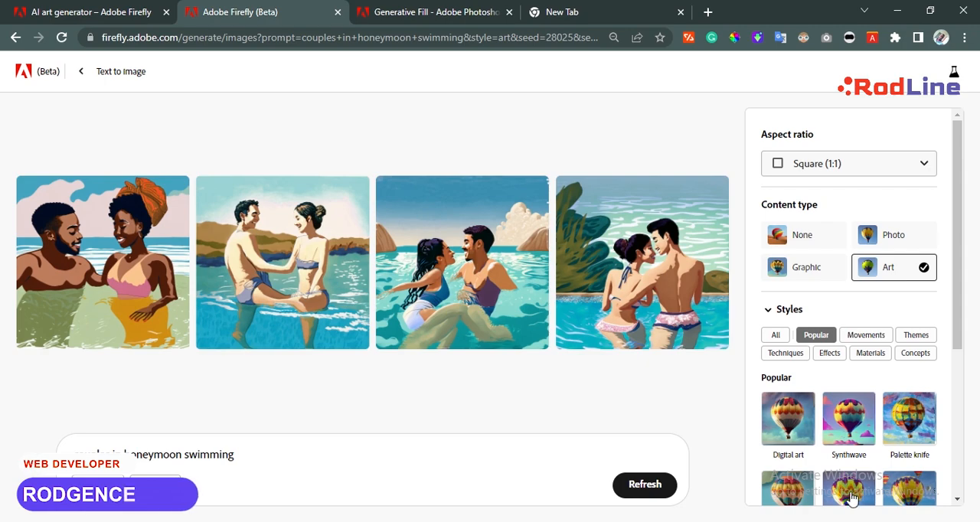
# View all four generated couple images one after another in the enlarged preview and close it.
pyautogui.click(84, 241)
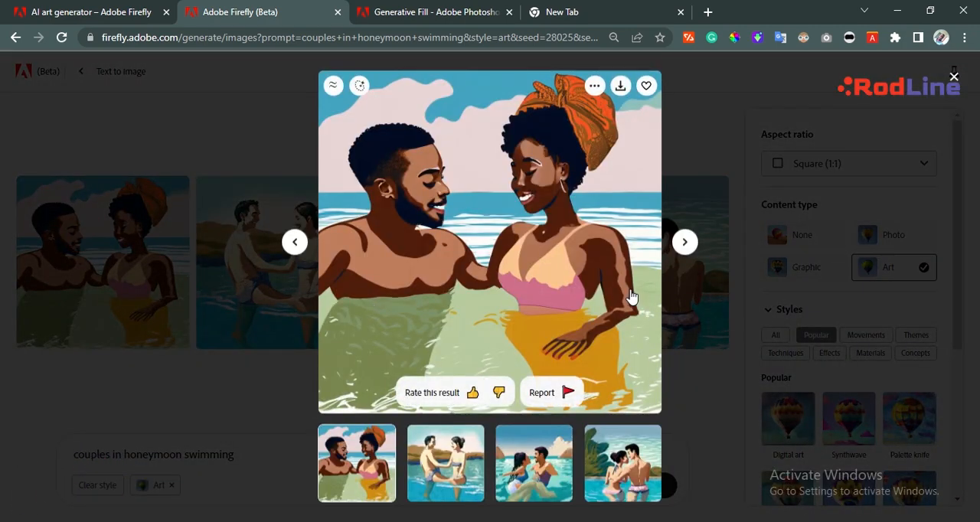
pyautogui.click(684, 243)
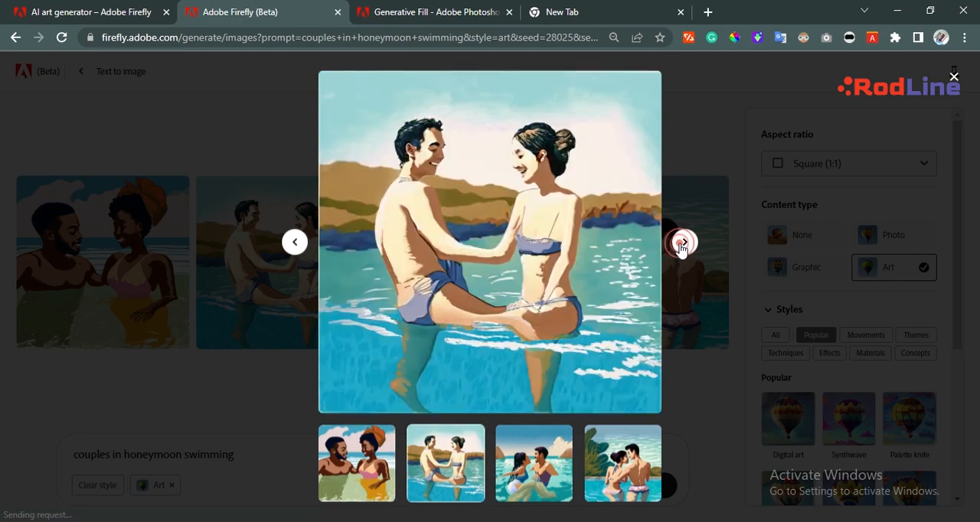
pyautogui.click(684, 243)
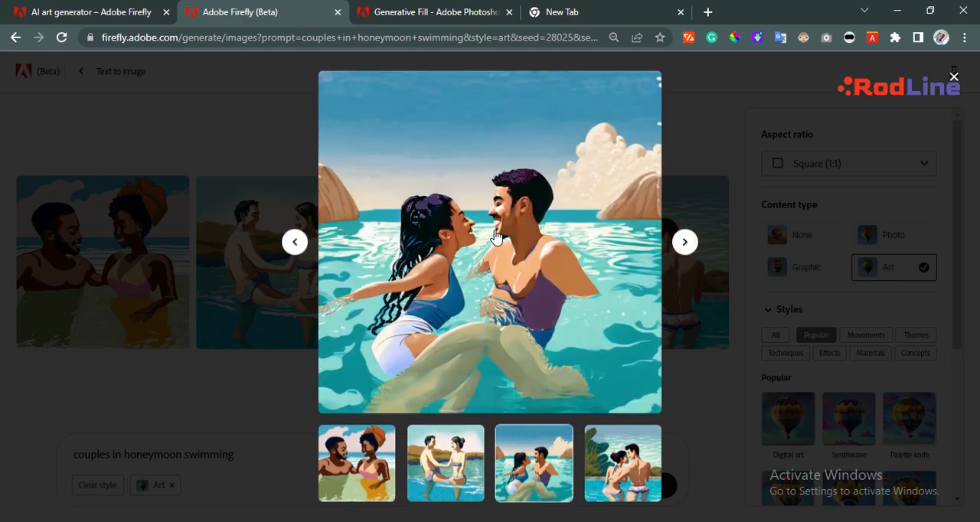
pyautogui.click(685, 242)
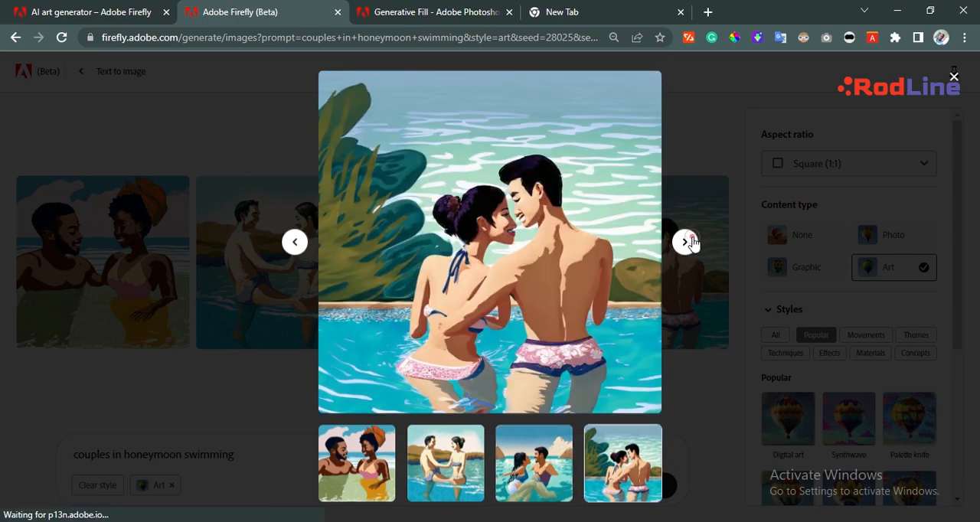
pyautogui.click(685, 244)
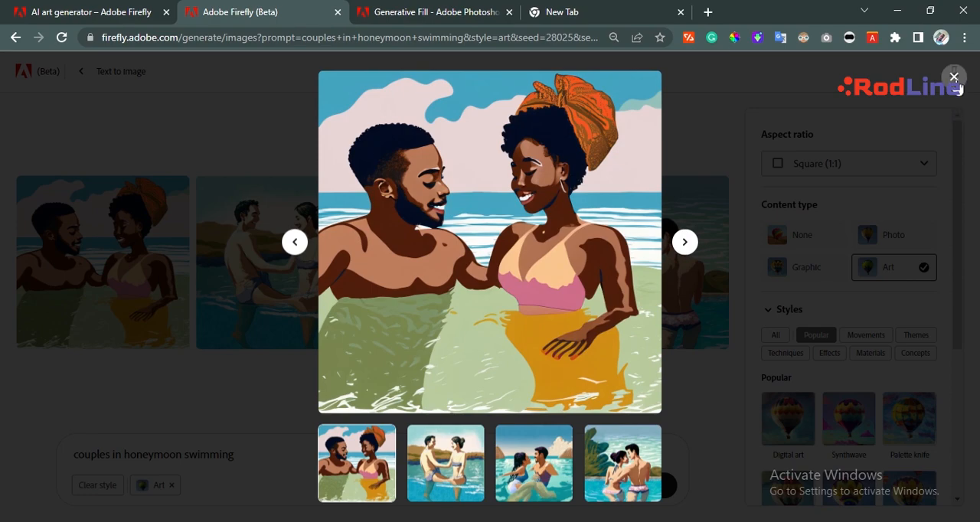
pyautogui.click(954, 76)
pyautogui.click(340, 159)
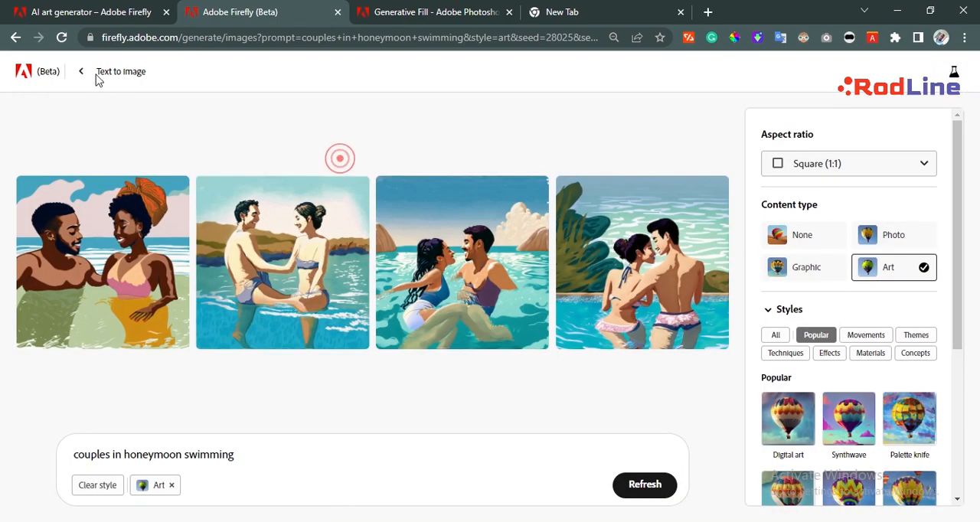
# Go back to the Firefly home page and open the Generative fill tool's image upload page.
pyautogui.click(125, 70)
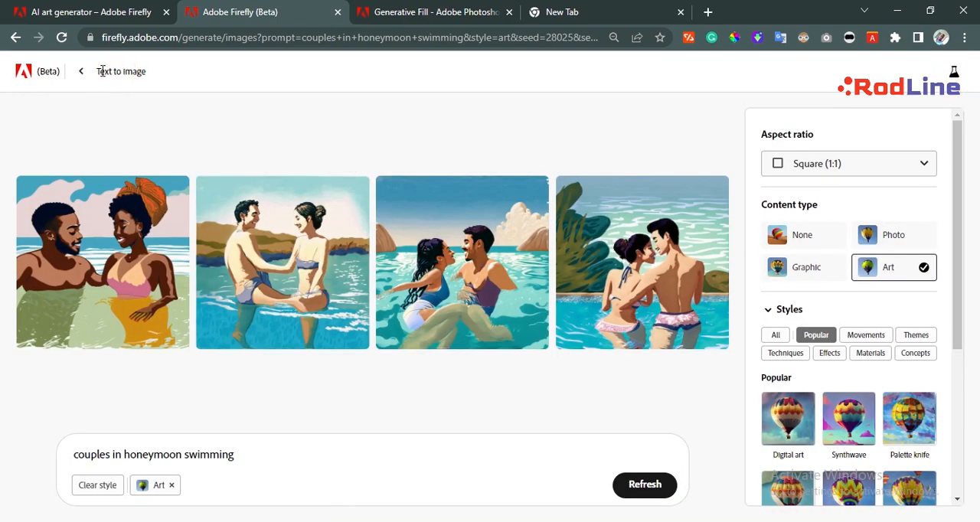
pyautogui.click(78, 72)
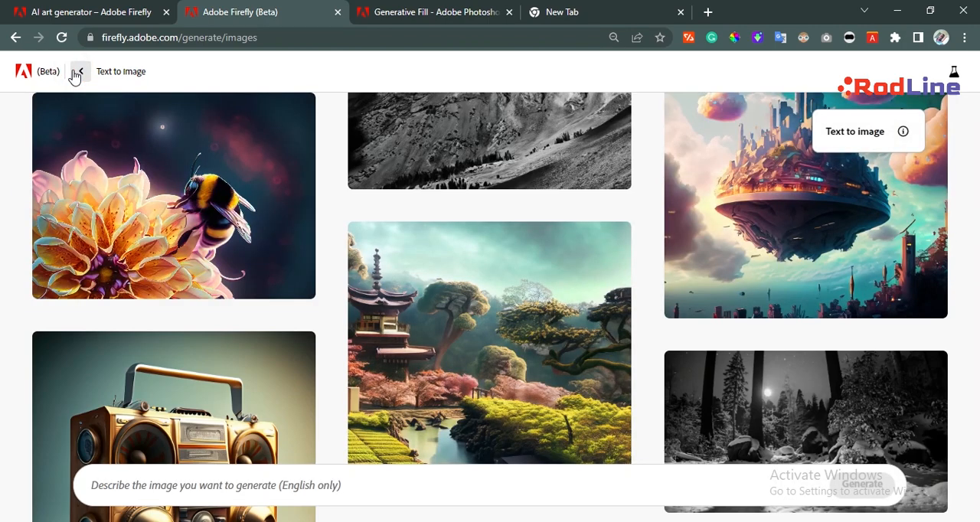
pyautogui.click(78, 72)
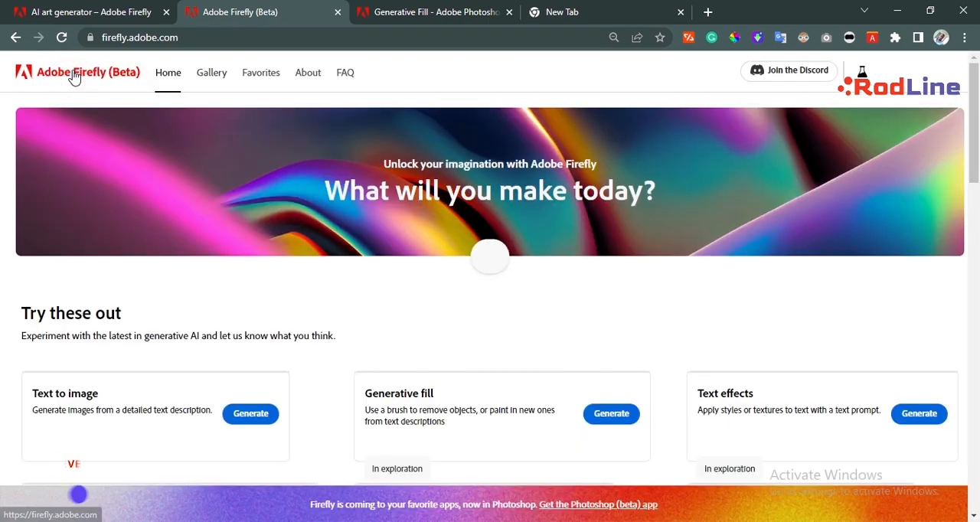
pyautogui.scroll(-3, 406, 359)
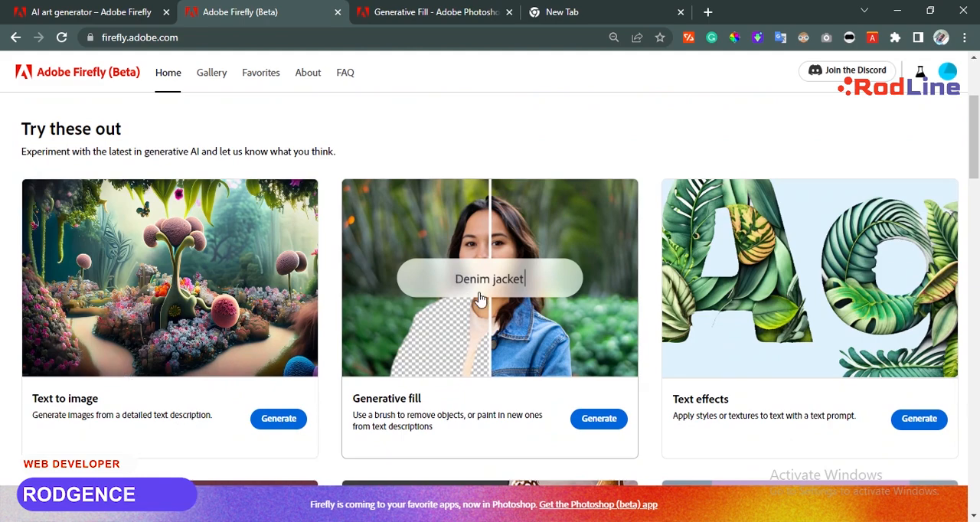
pyautogui.click(567, 415)
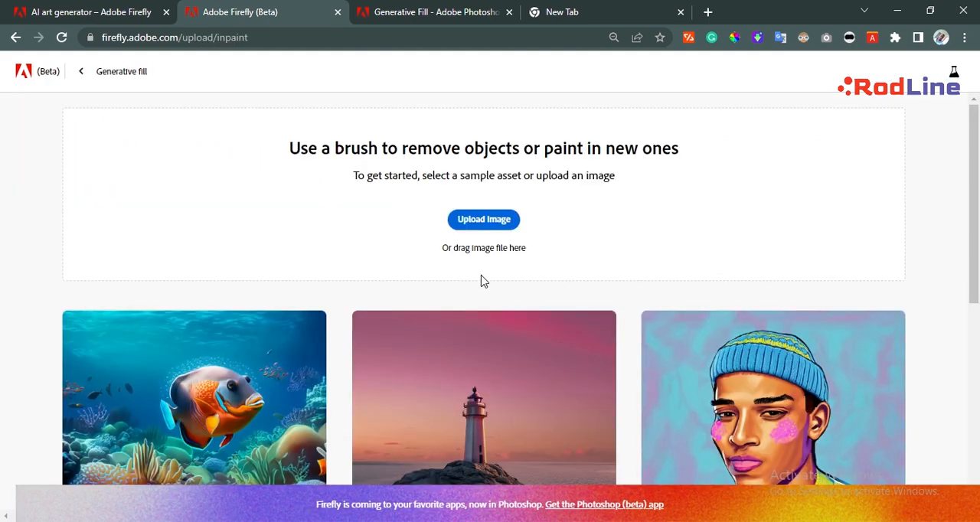
pyautogui.scroll(-2, 468, 359)
pyautogui.scroll(2, 462, 145)
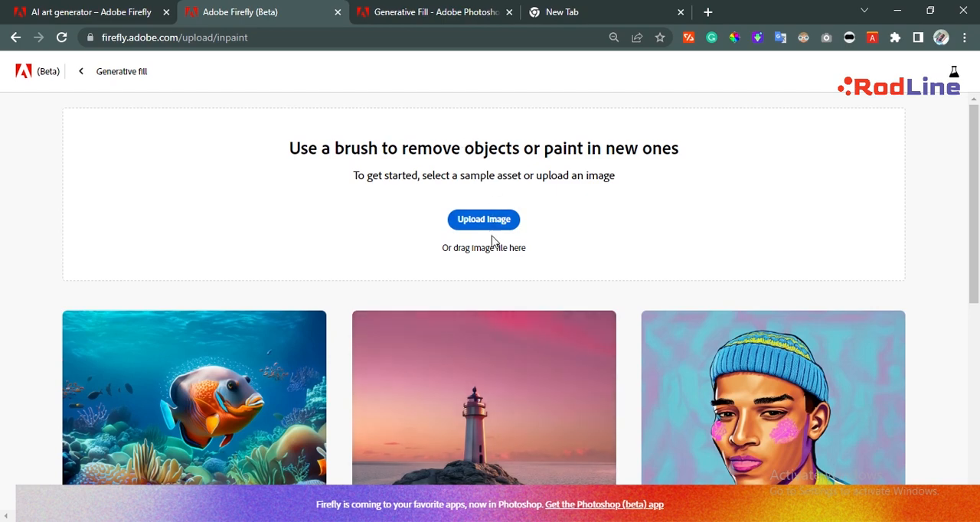
# Switch to the empty browser tab and search Google Images for "posta dar es salaam".
pyautogui.click(615, 7)
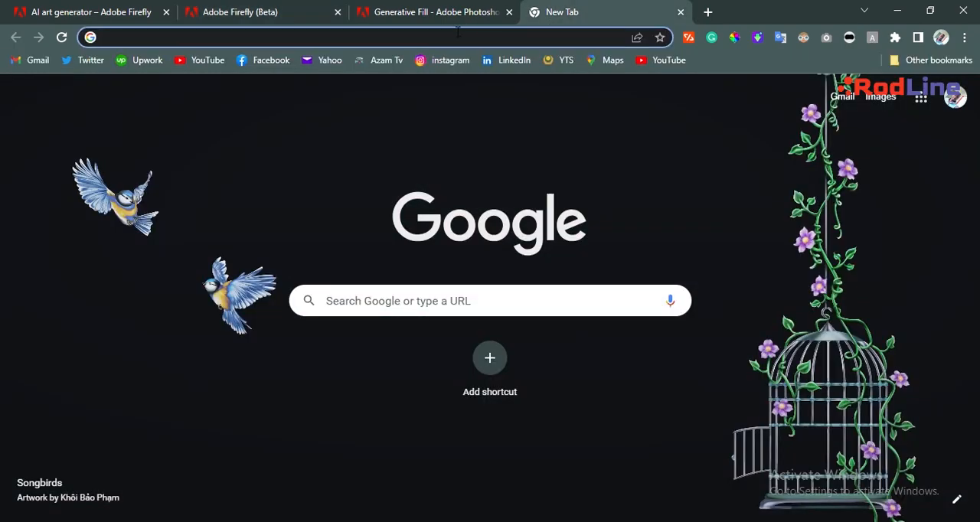
pyautogui.click(456, 32)
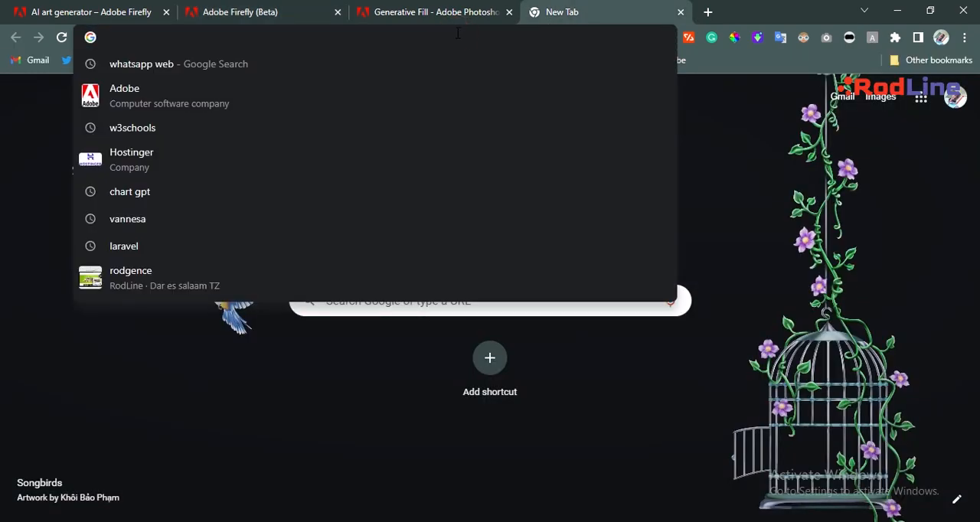
pyautogui.write('pos')
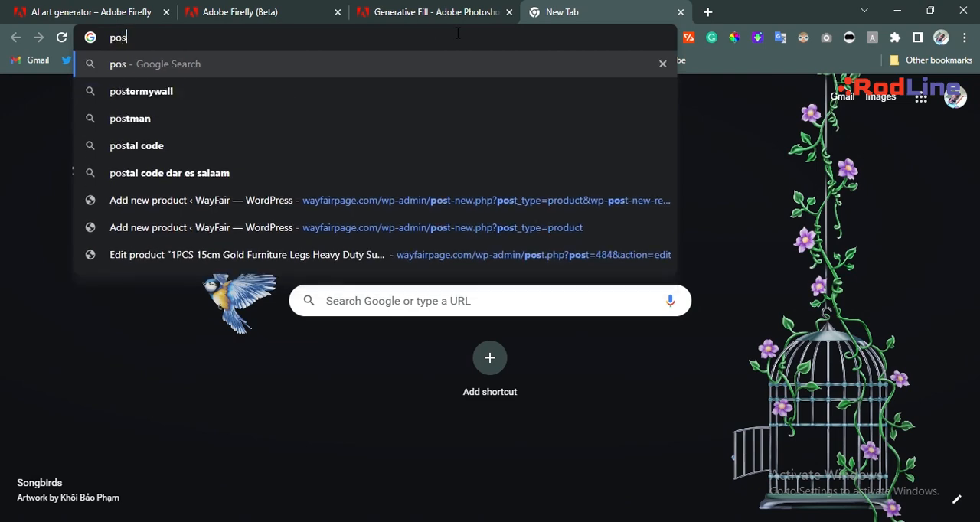
pyautogui.write('ta')
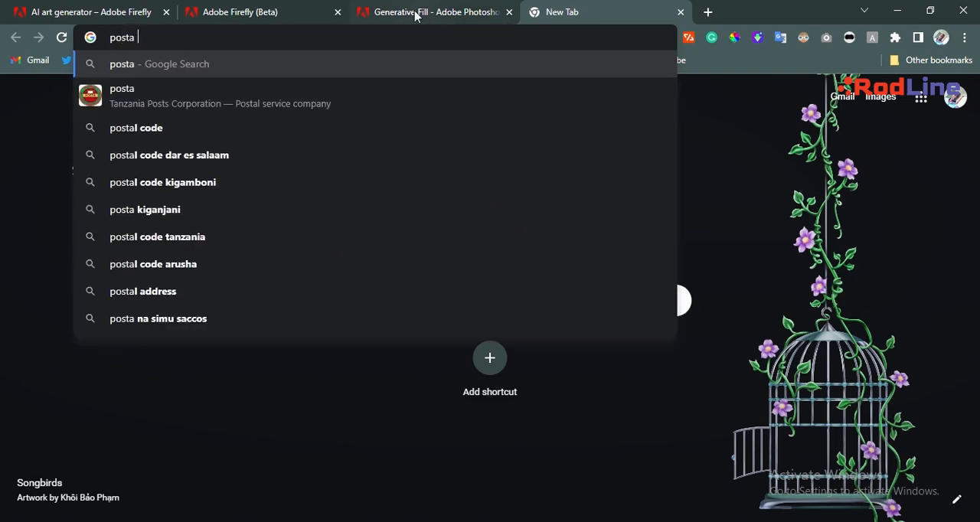
pyautogui.write(' dar')
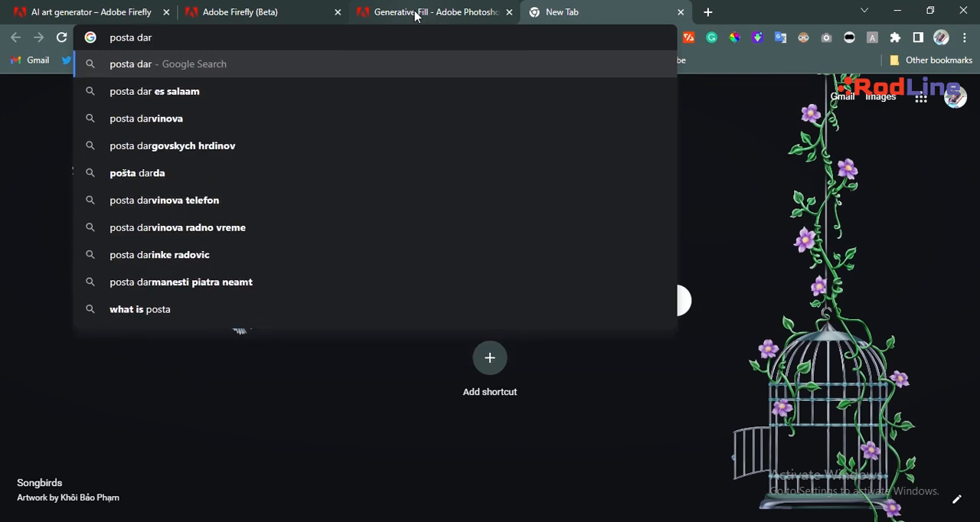
pyautogui.click(314, 99)
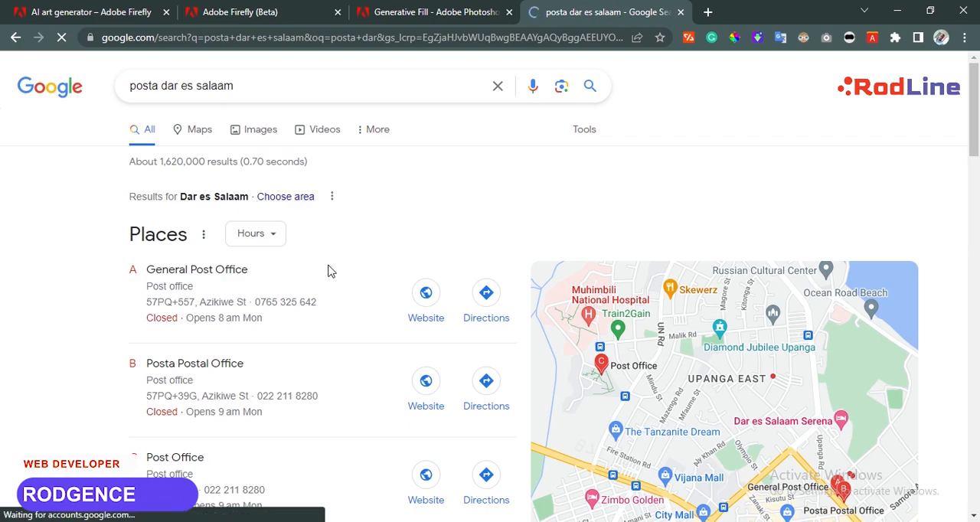
pyautogui.click(247, 132)
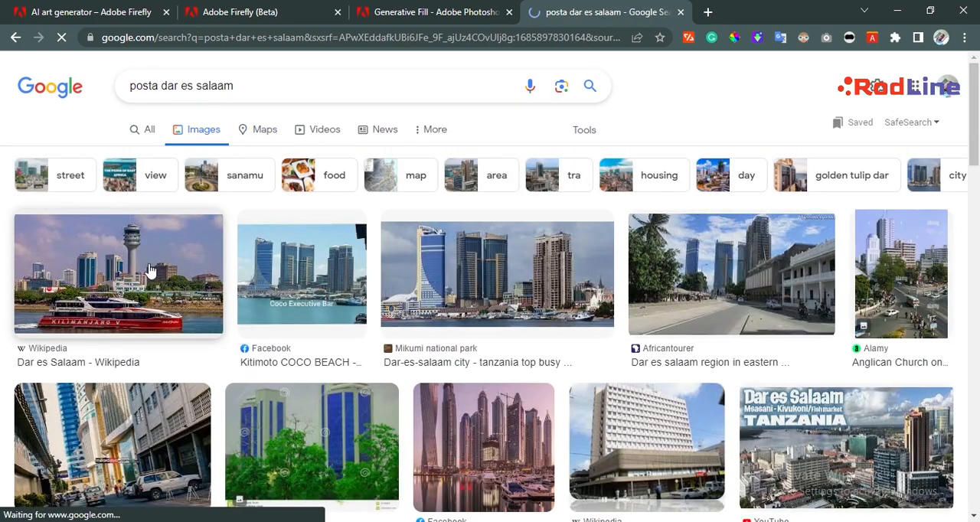
# Open the Wikipedia photo of Dar es Salaam from the image results and save it as the JPEG "Dar_es_Salaam_-_Posta".
pyautogui.click(150, 270)
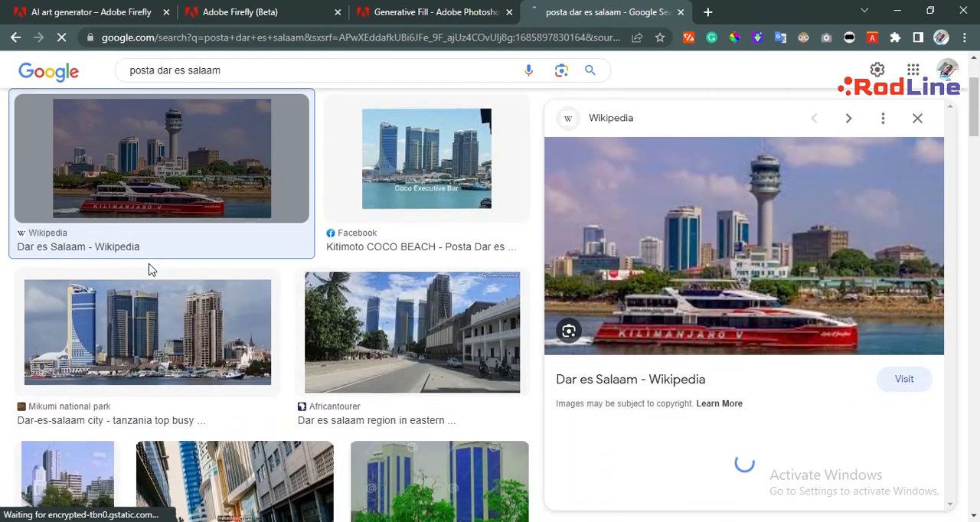
pyautogui.rightClick(729, 236)
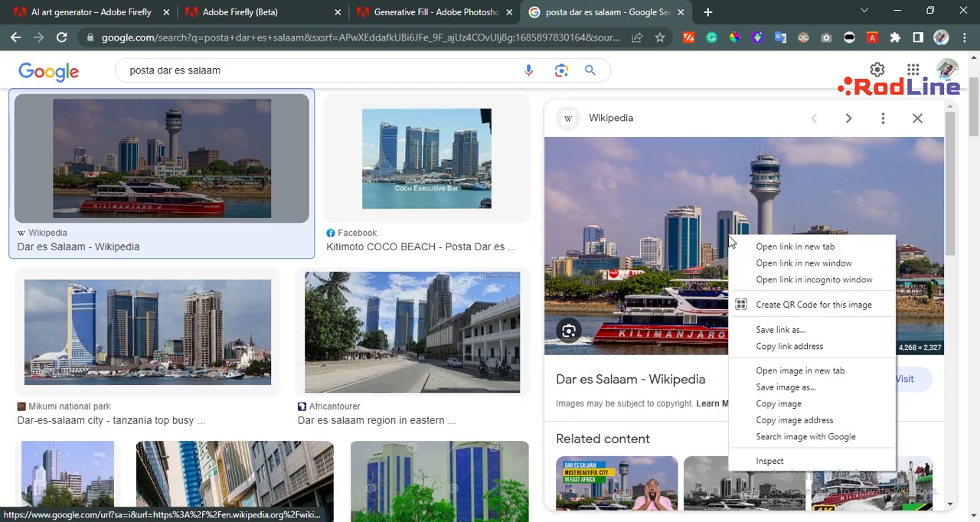
pyautogui.click(772, 387)
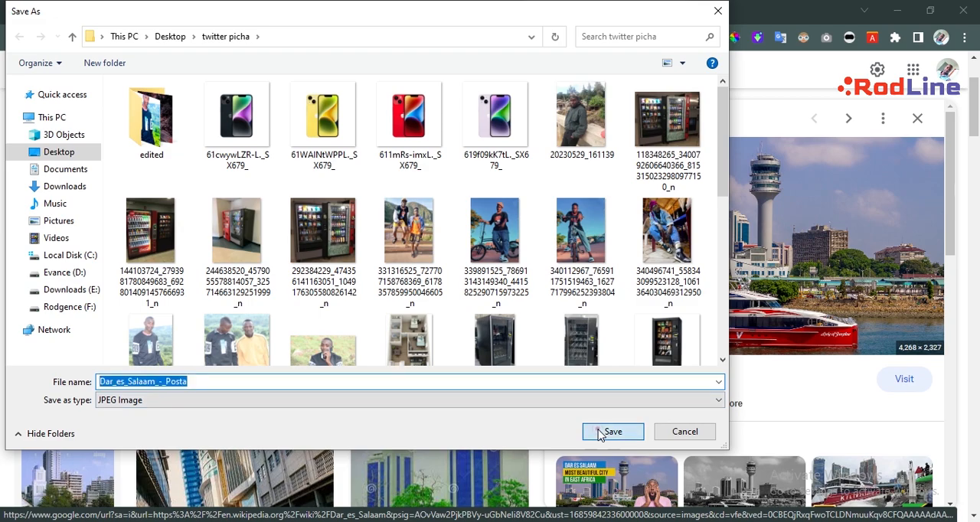
pyautogui.click(601, 434)
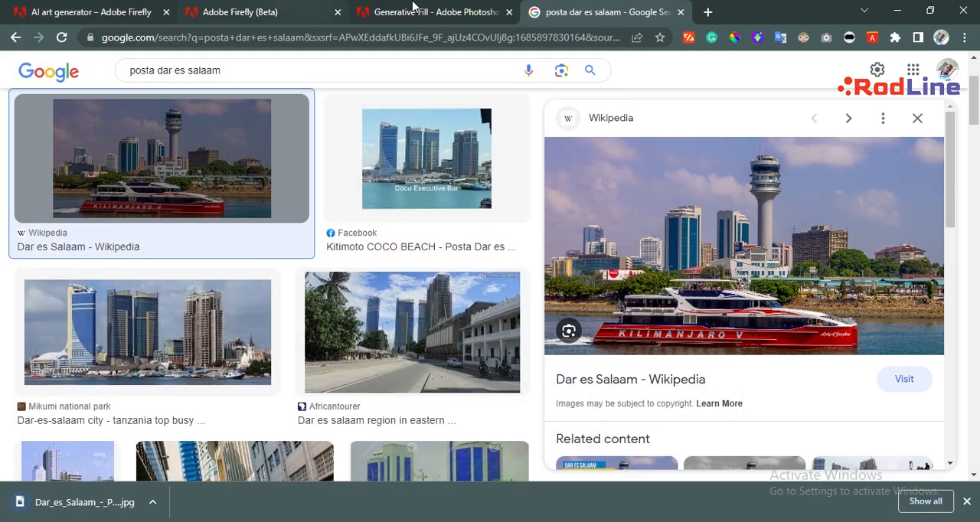
# Return to Firefly's Generative fill upload page, upload the saved Dar es Salaam photo, and dismiss the browser's download bar.
pyautogui.click(413, 10)
pyautogui.scroll(5, 378, 277)
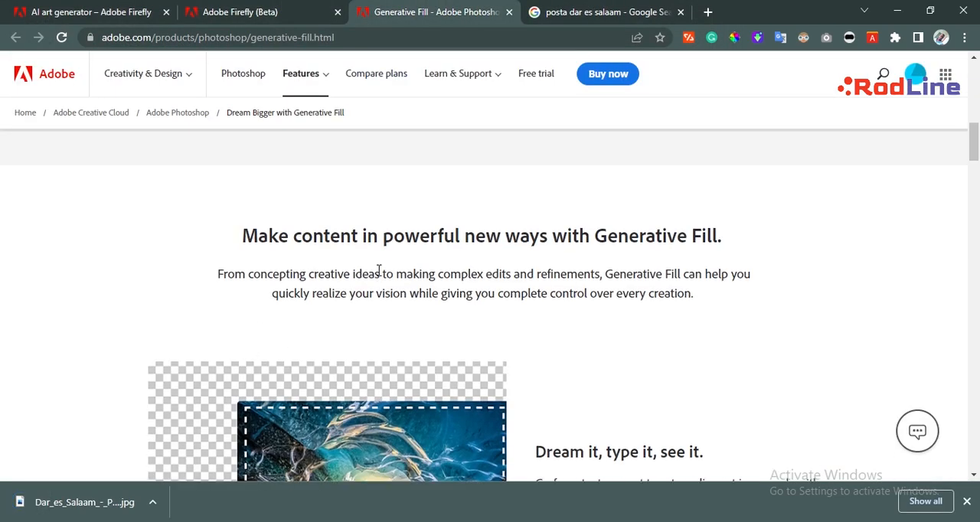
pyautogui.scroll(-5, 378, 276)
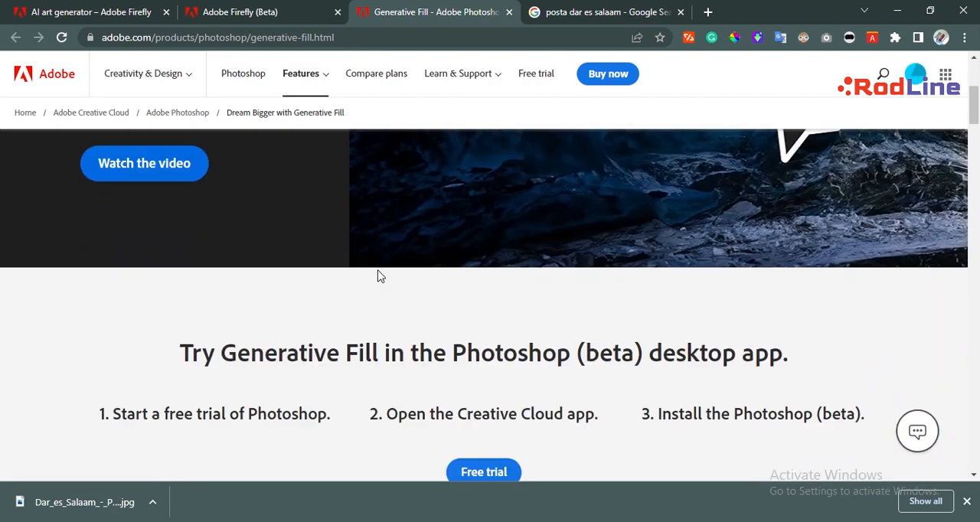
pyautogui.click(273, 9)
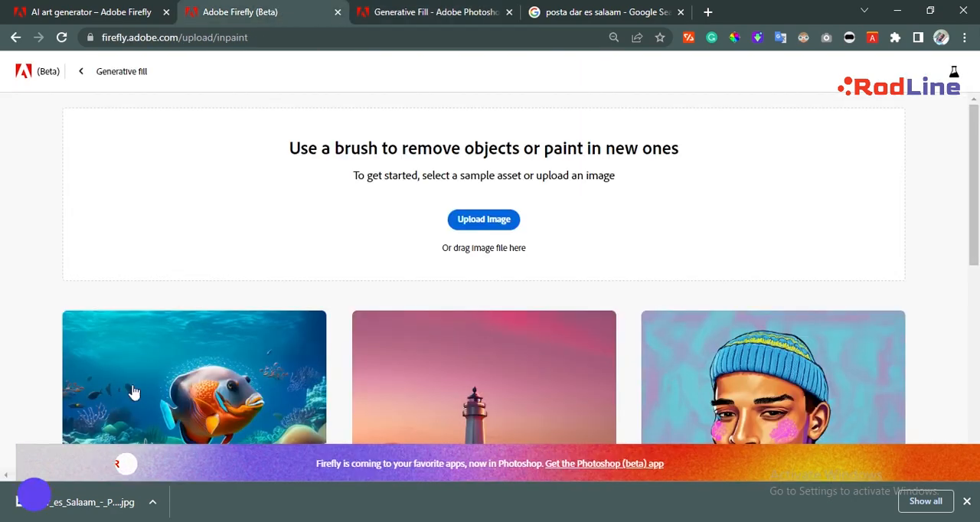
pyautogui.moveTo(75, 510); pyautogui.dragTo(356, 187)
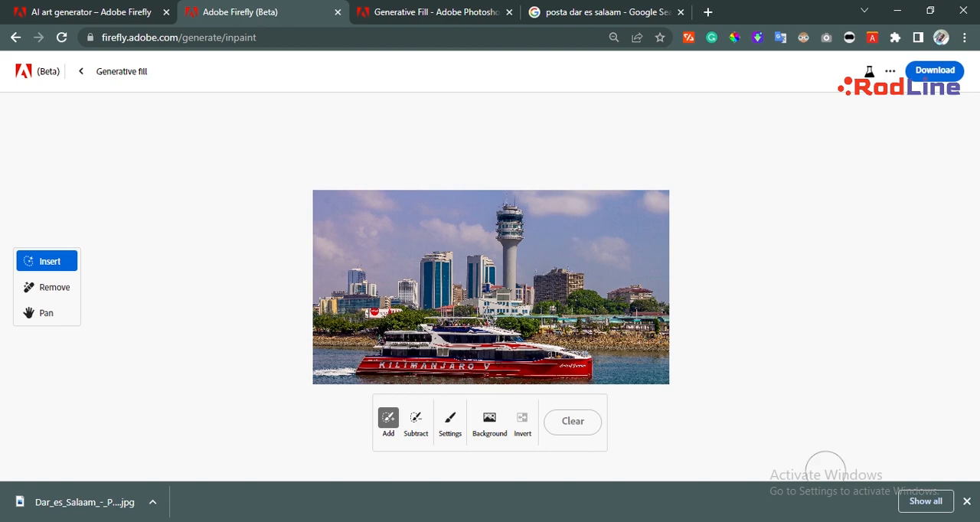
pyautogui.click(967, 502)
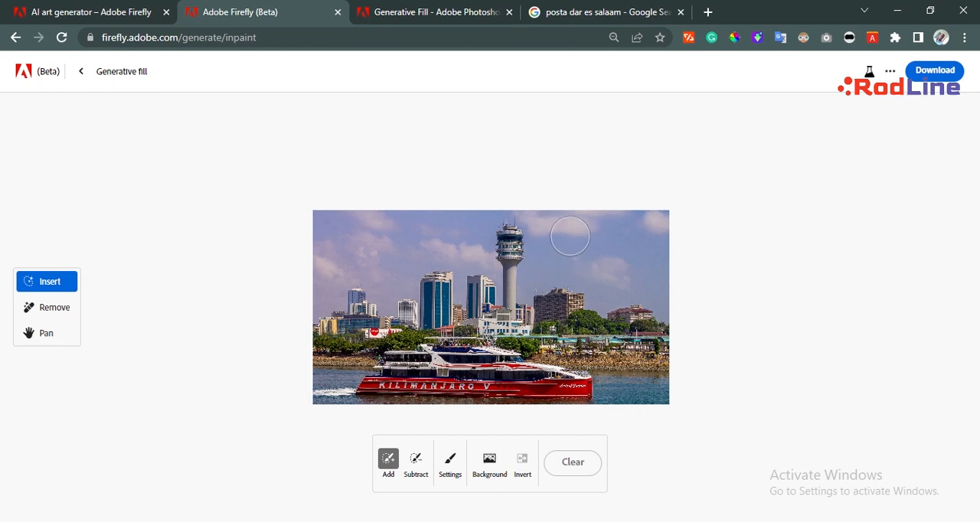
# Brush out a patch of sky beside the control tower and generate a fill from the prompt "fill with aeroplane".
pyautogui.moveTo(586, 244)
pyautogui.mouseDown()
pyautogui.moveTo(615, 266)
pyautogui.moveTo(623, 255)
pyautogui.moveTo(589, 247)
pyautogui.moveTo(597, 262)
pyautogui.mouseUp()
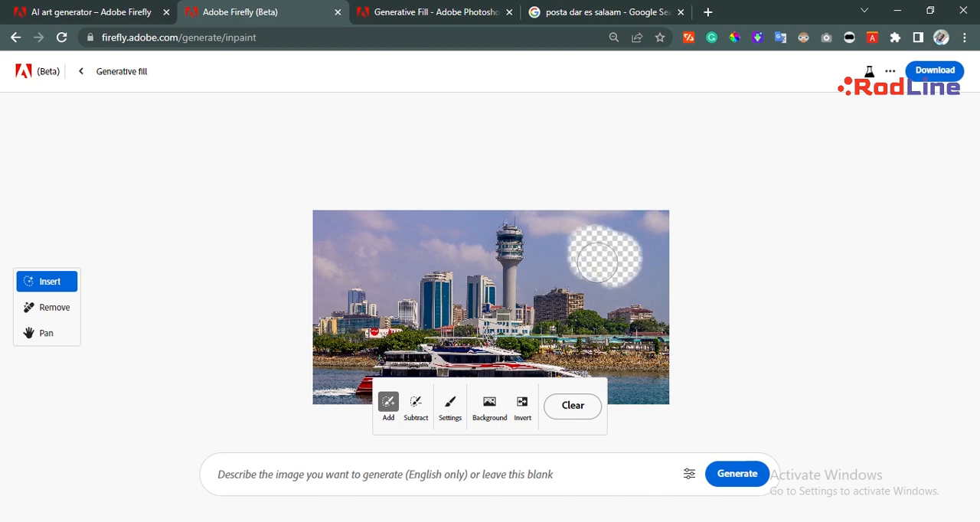
pyautogui.click(369, 476)
pyautogui.write('a')
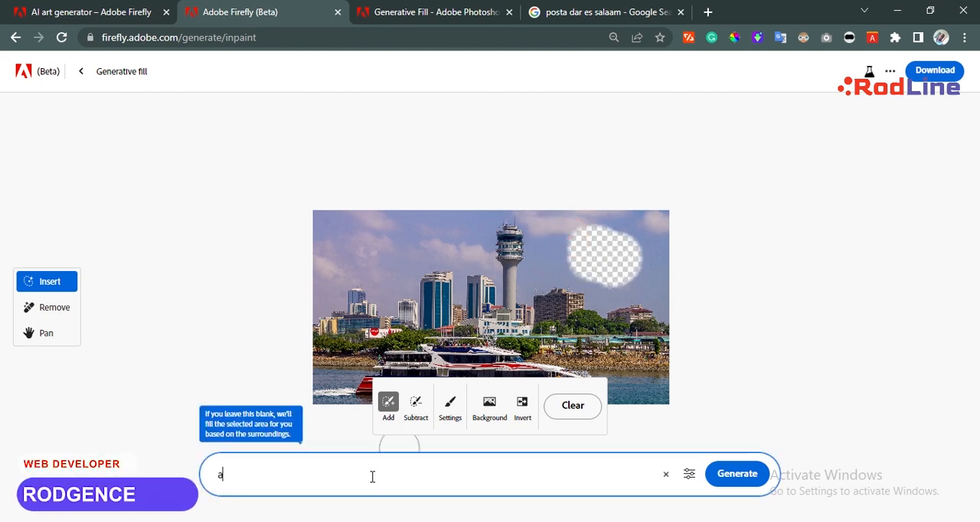
pyautogui.write('eroplane')
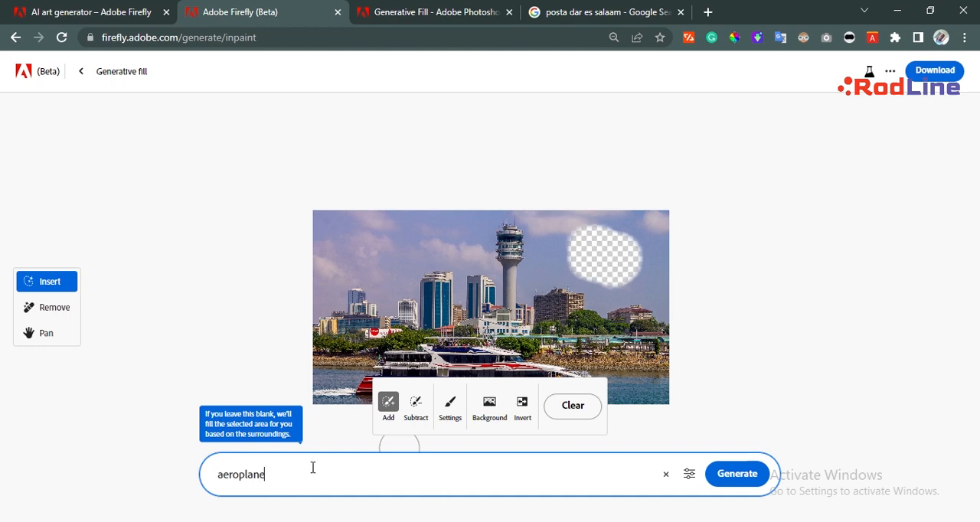
pyautogui.click(218, 477)
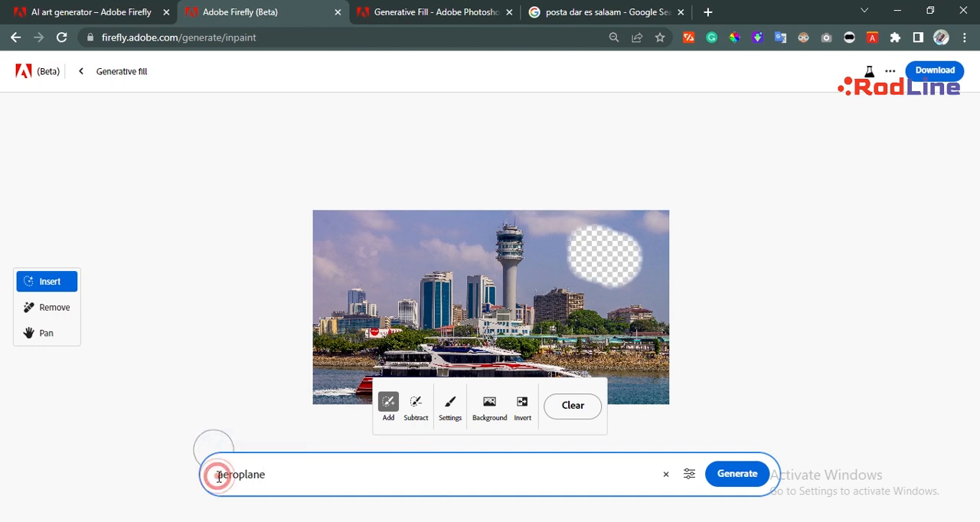
pyautogui.write('fill w')
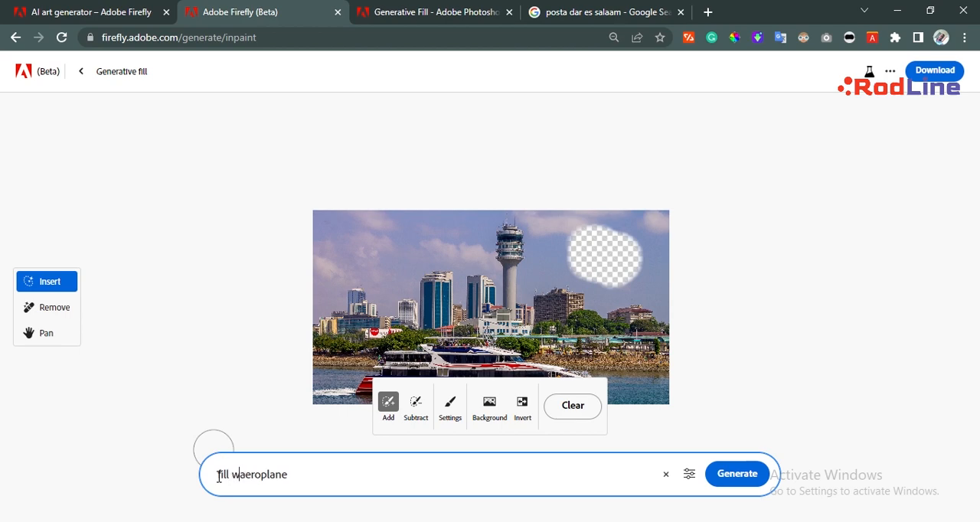
pyautogui.write('ith')
pyautogui.click(735, 478)
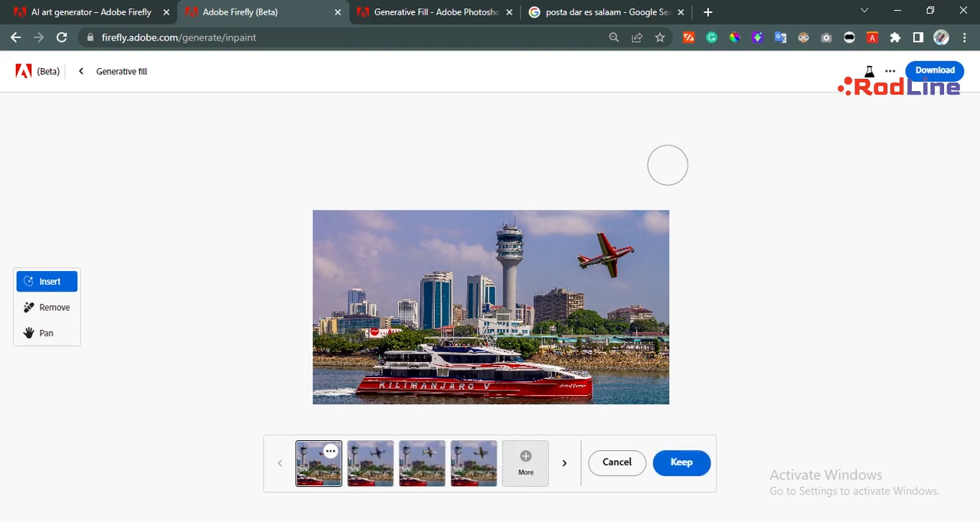
# Compare the generated aeroplane variations in the photo and keep the second one.
pyautogui.click(372, 462)
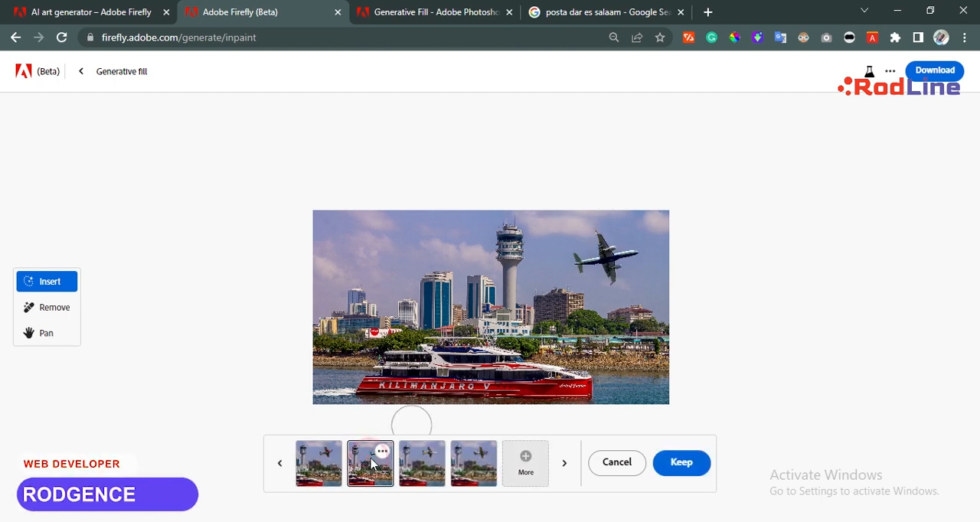
pyautogui.click(422, 464)
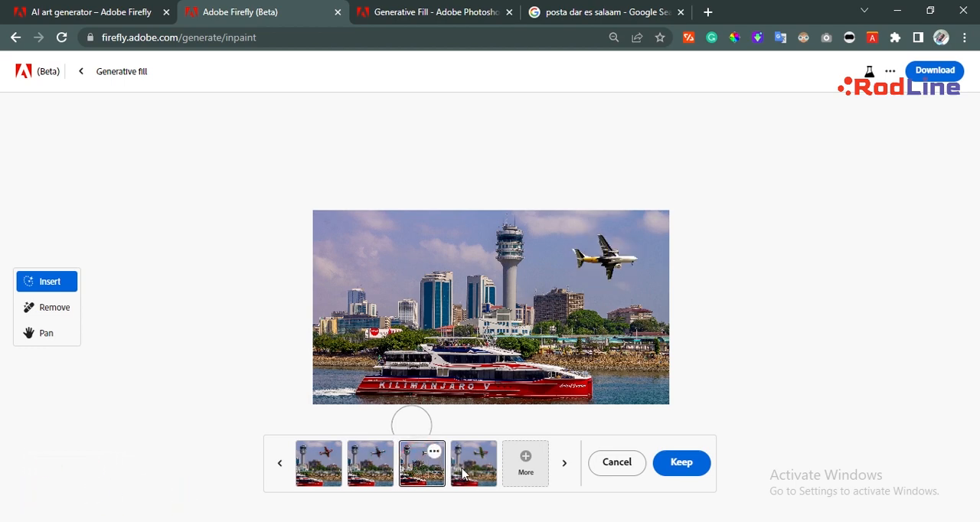
pyautogui.click(463, 473)
pyautogui.click(434, 474)
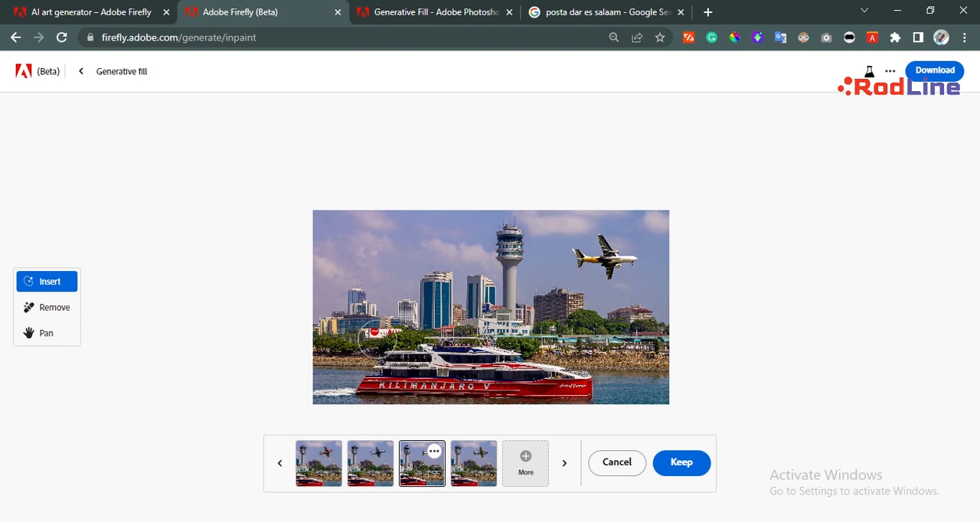
pyautogui.click(386, 461)
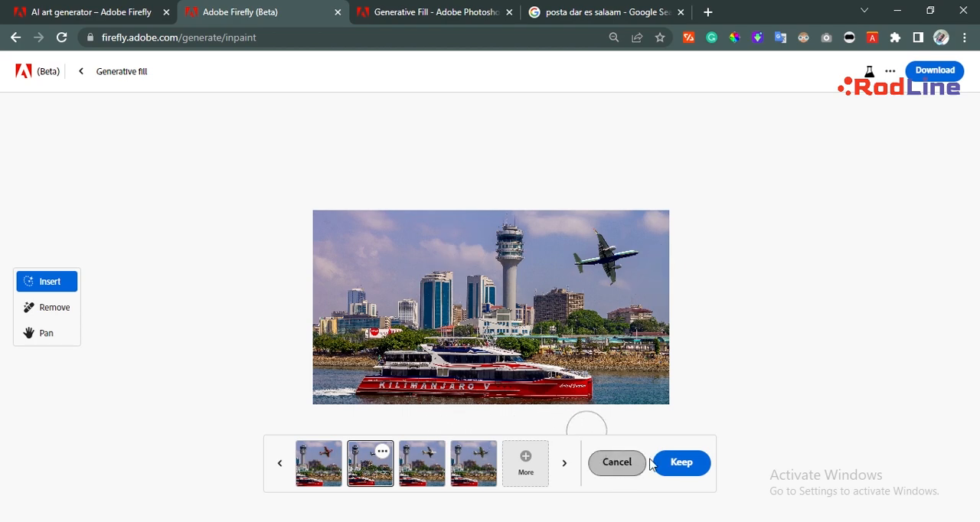
pyautogui.click(682, 464)
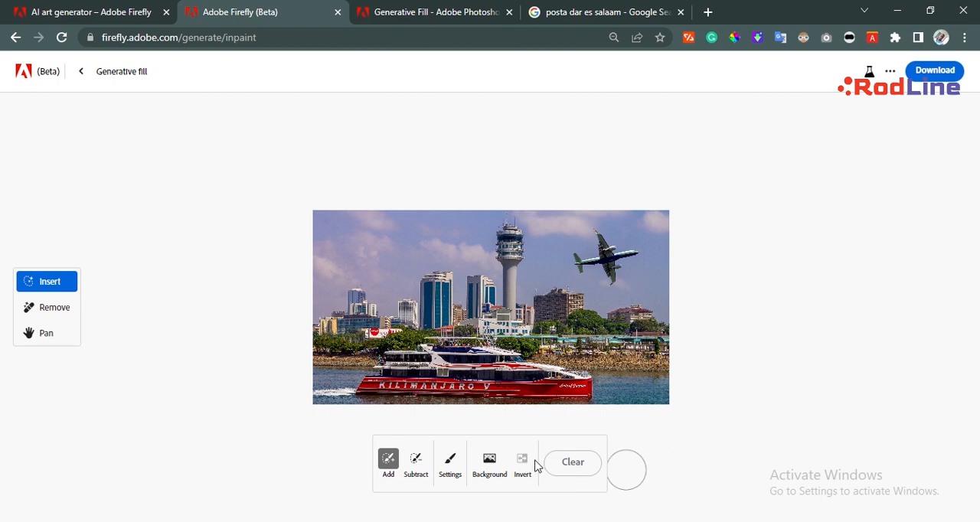
# Try selecting the photo's whole background automatically, and clear that selection.
pyautogui.click(487, 461)
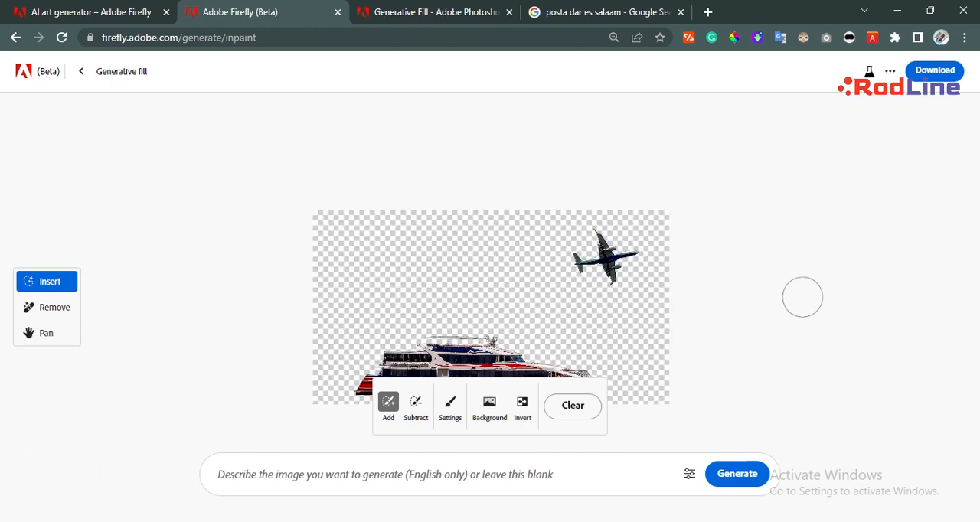
pyautogui.click(581, 412)
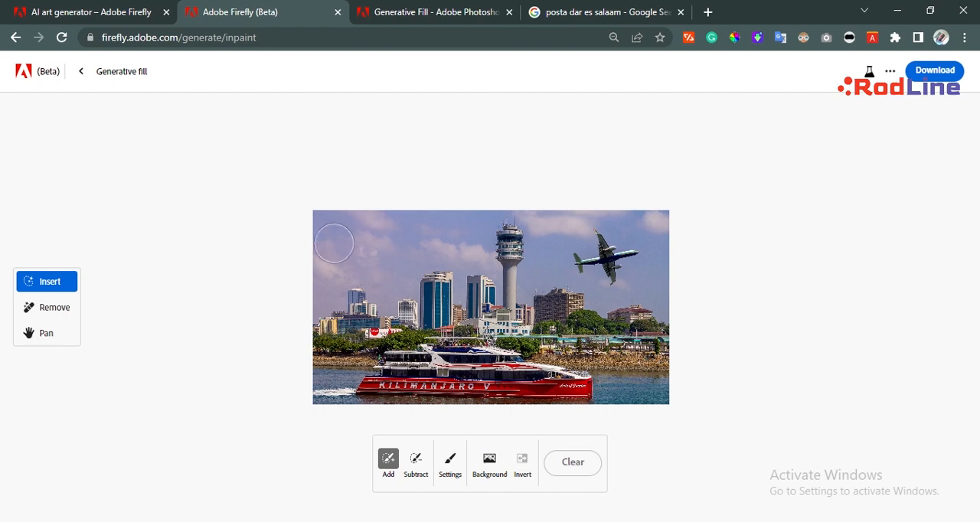
# Brush out the upper sky and its left corner, generate a fill from the prompt "sun", and keep the first variation.
pyautogui.moveTo(414, 239); pyautogui.dragTo(635, 222)
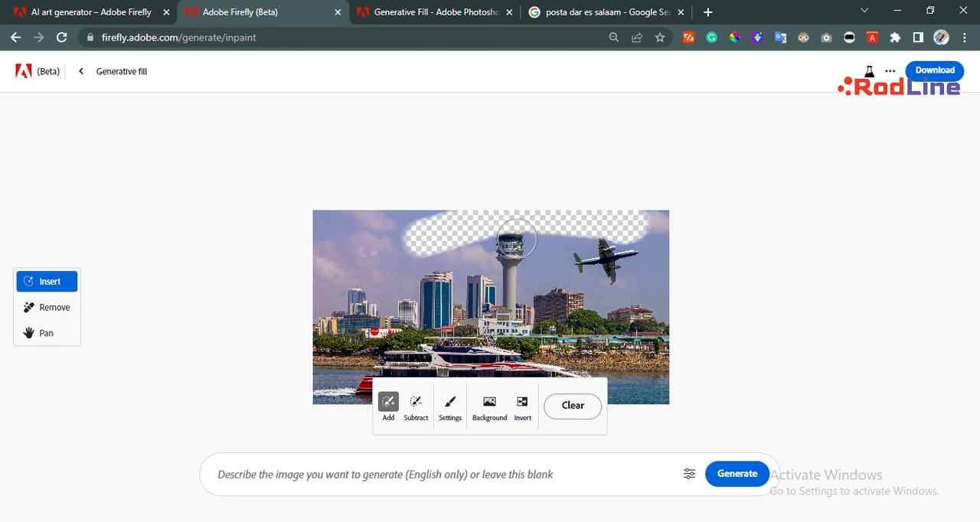
pyautogui.moveTo(340, 220)
pyautogui.mouseDown()
pyautogui.moveTo(375, 235)
pyautogui.moveTo(382, 250)
pyautogui.moveTo(372, 233)
pyautogui.moveTo(383, 257)
pyautogui.mouseUp()
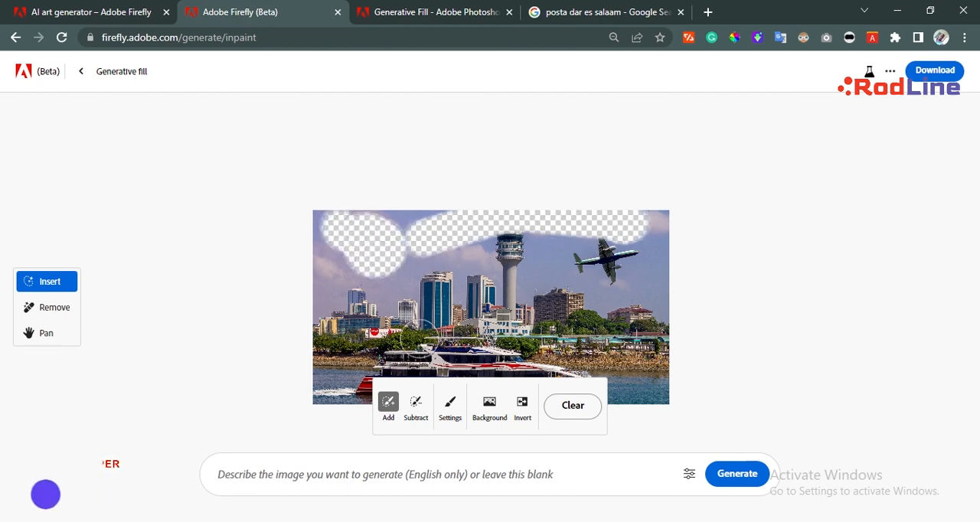
pyautogui.click(399, 474)
pyautogui.write('s')
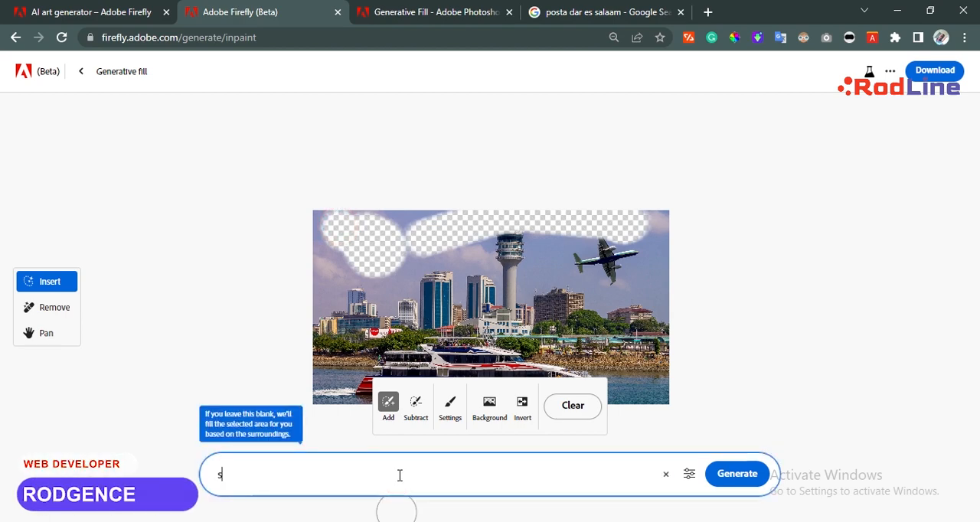
pyautogui.write('un')
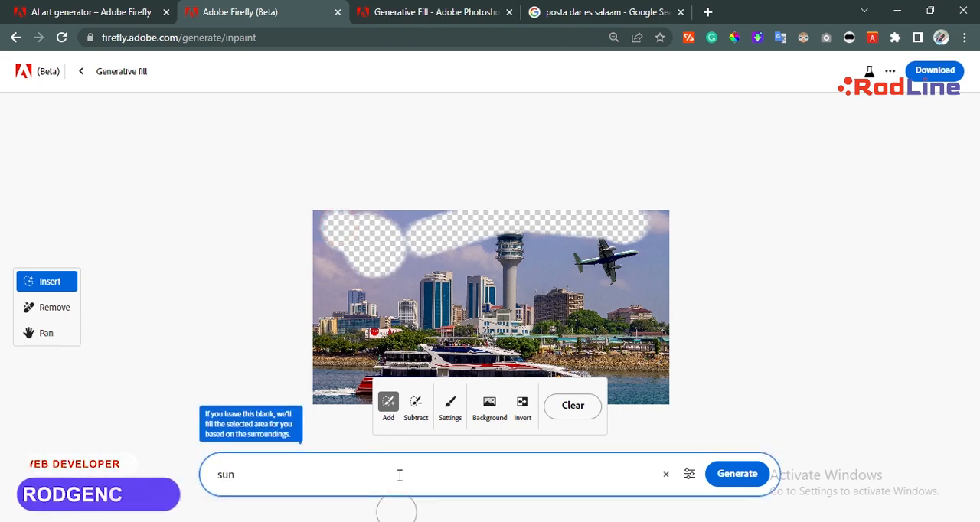
pyautogui.click(736, 484)
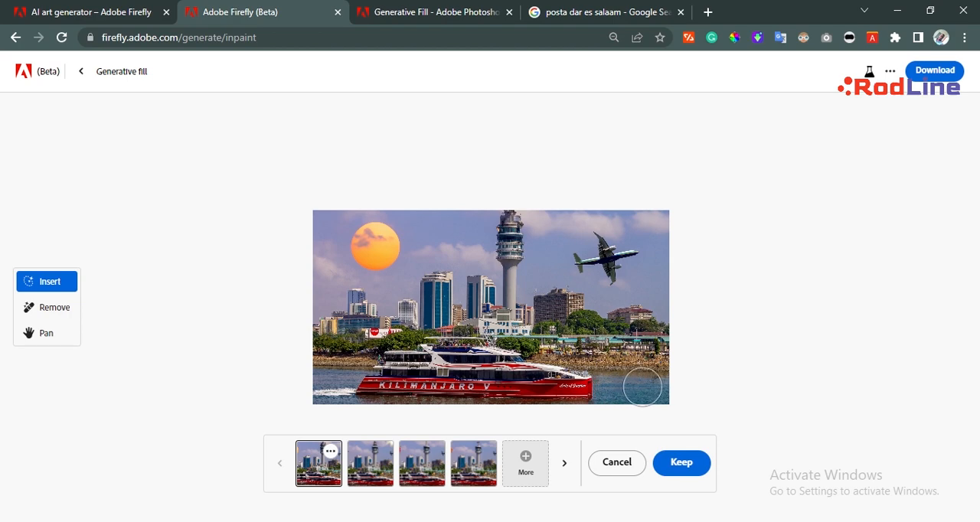
pyautogui.click(669, 470)
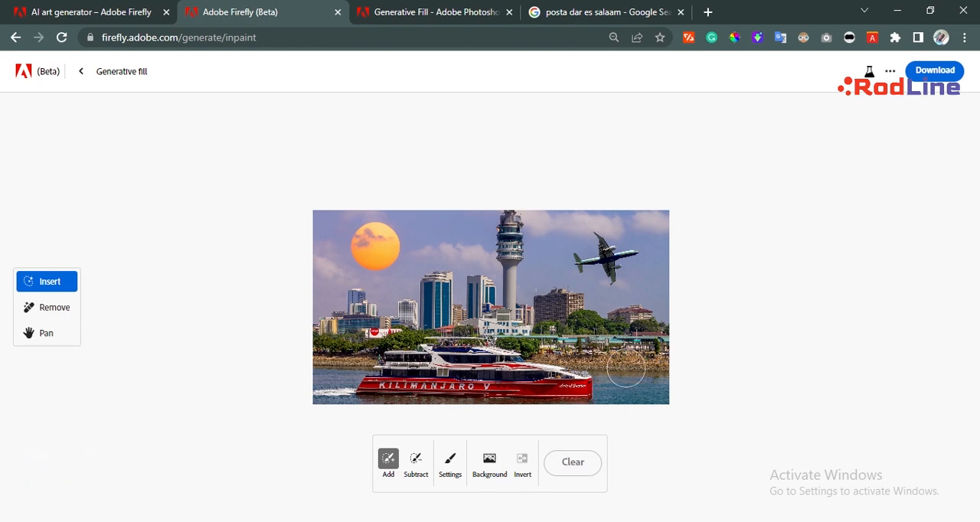
# Brush out the water ahead of the ferry in the photo's lower-right corner and generate a fill from the prompt "boat".
pyautogui.moveTo(622, 378); pyautogui.dragTo(649, 395)
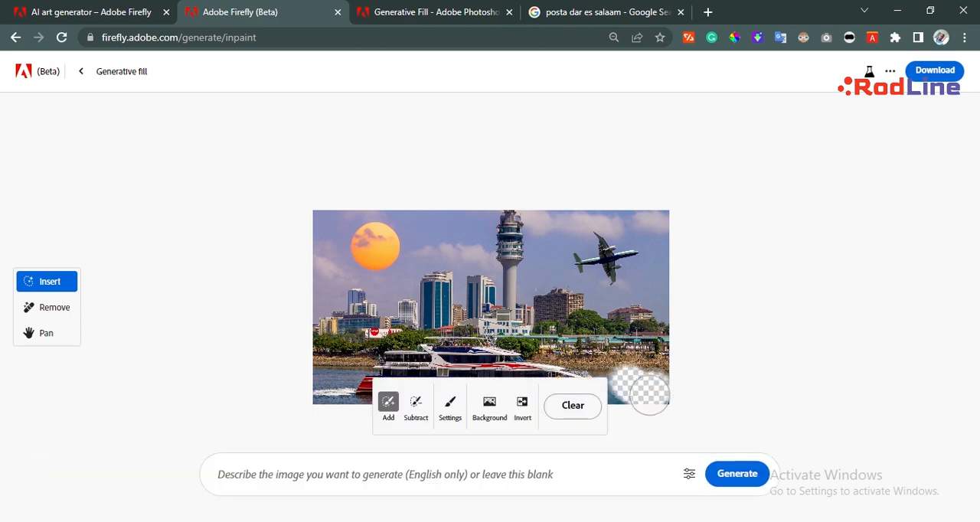
pyautogui.click(424, 475)
pyautogui.write('boat')
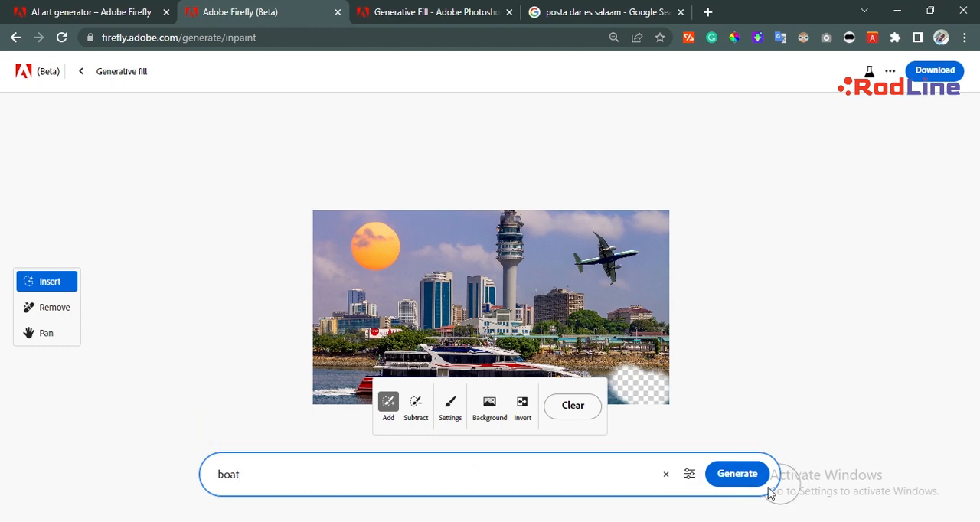
pyautogui.click(736, 476)
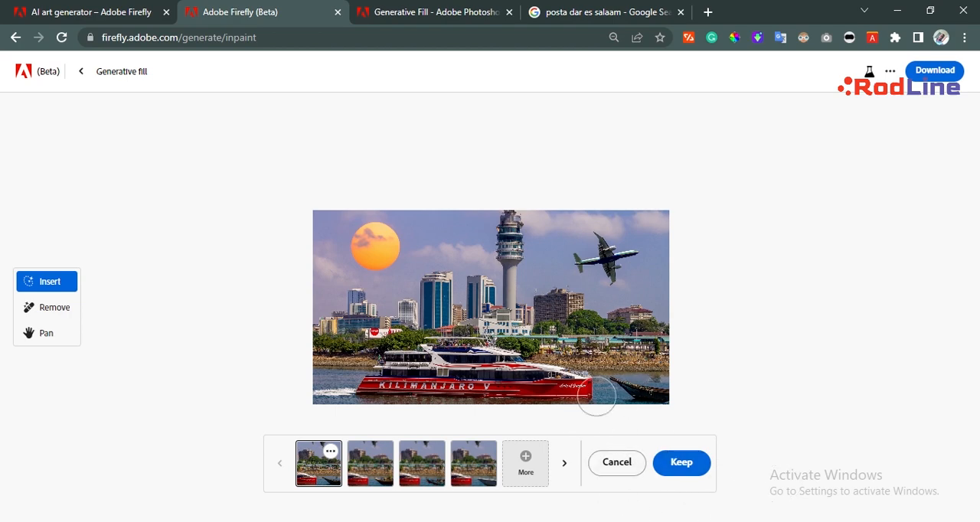
# Preview the other generated boat variations one after another and go back to the first.
pyautogui.click(388, 474)
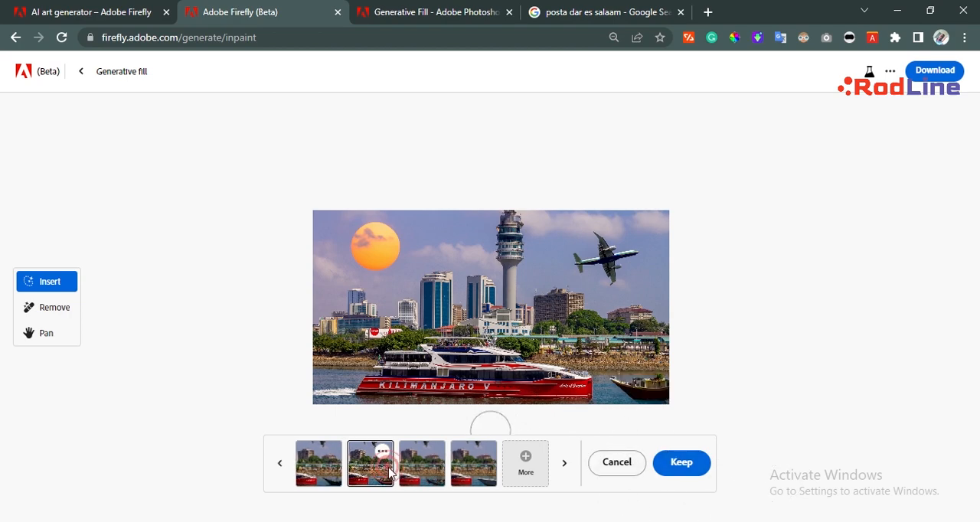
pyautogui.click(417, 468)
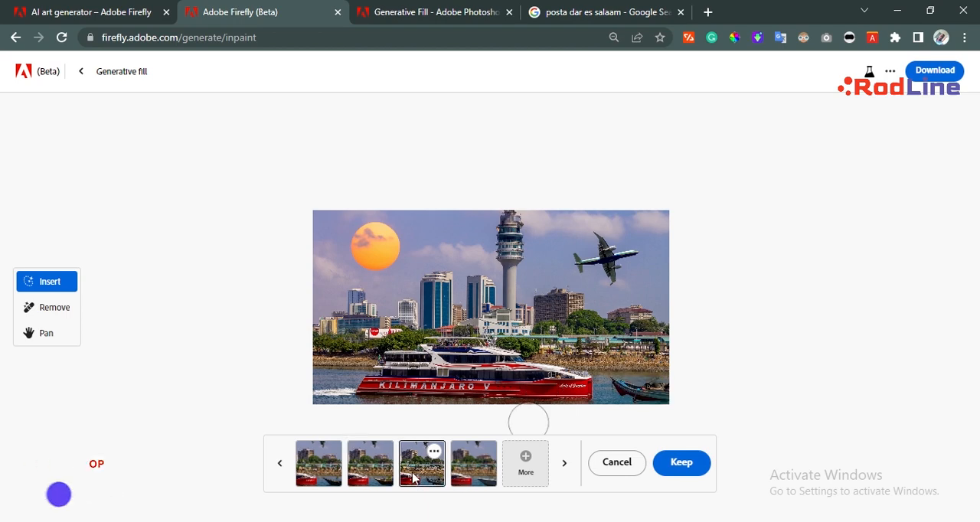
pyautogui.click(471, 471)
pyautogui.click(322, 465)
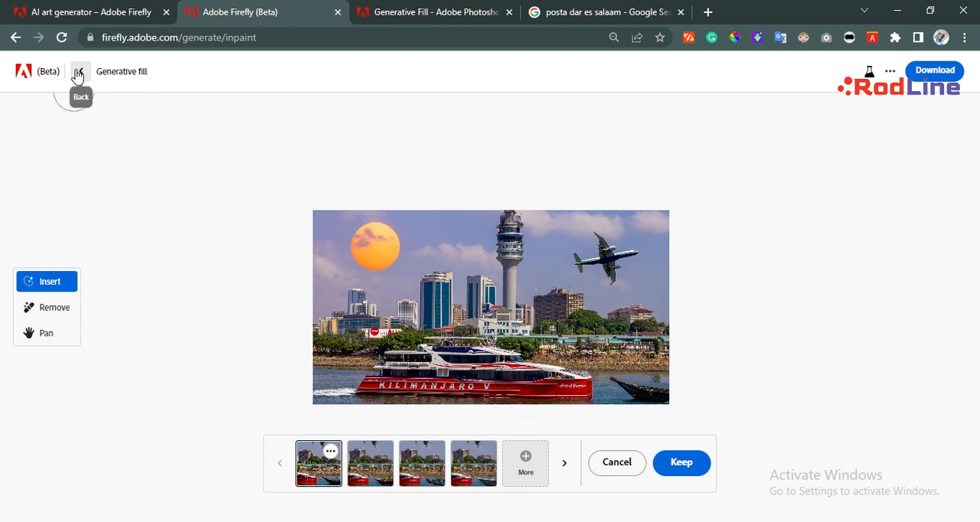
# Examine the edited photo, center it fully in view with the Pan tool, and return to the Adobe Firefly overview page.
pyautogui.scroll(-5, 373, 224)
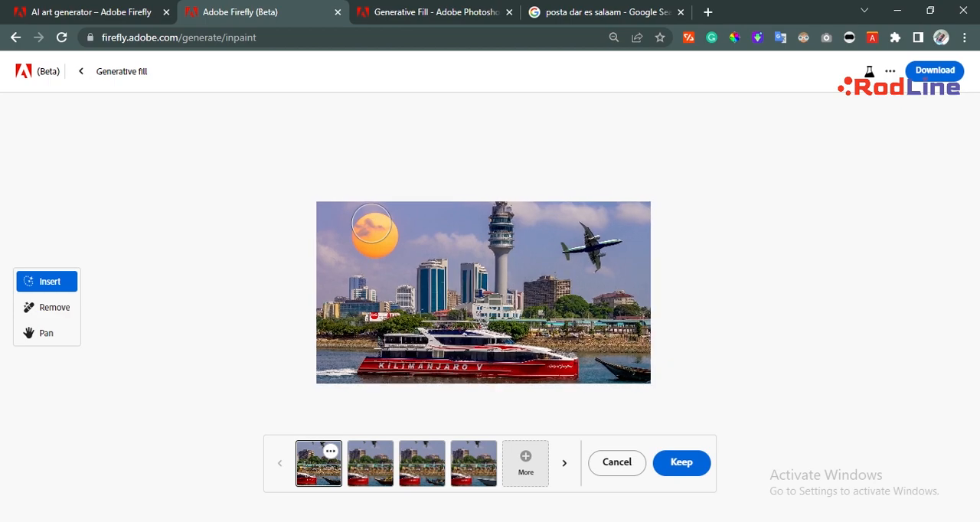
pyautogui.scroll(5, 372, 224)
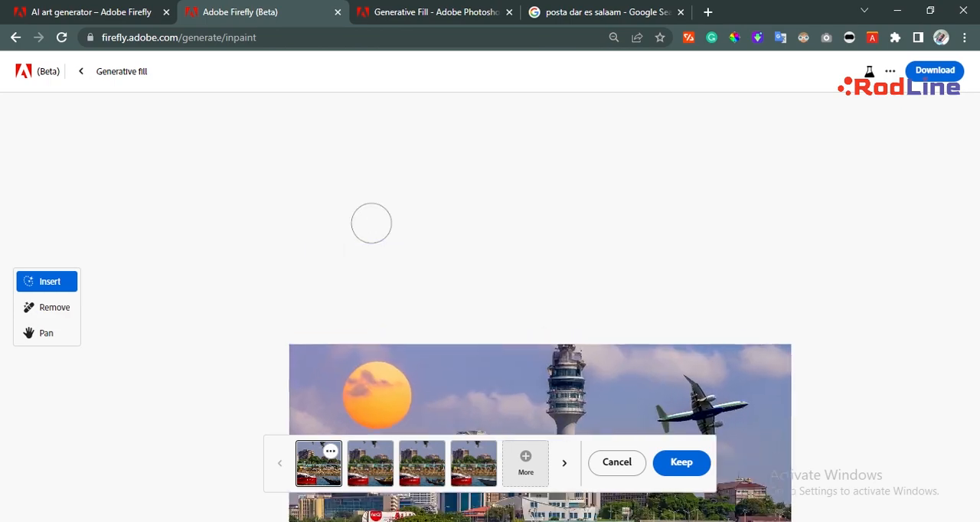
pyautogui.scroll(-3, 788, 305)
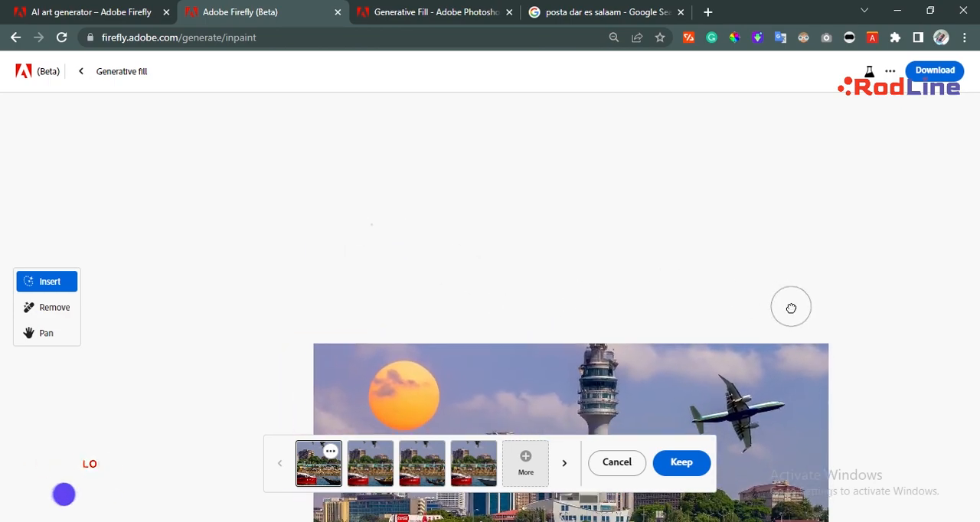
pyautogui.scroll(3, 791, 309)
pyautogui.scroll(-1, 791, 309)
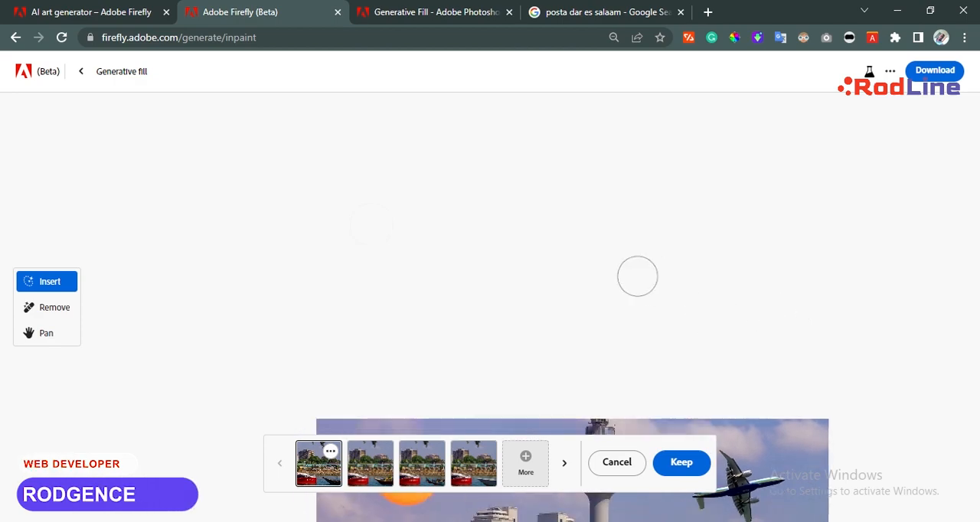
pyautogui.click(62, 336)
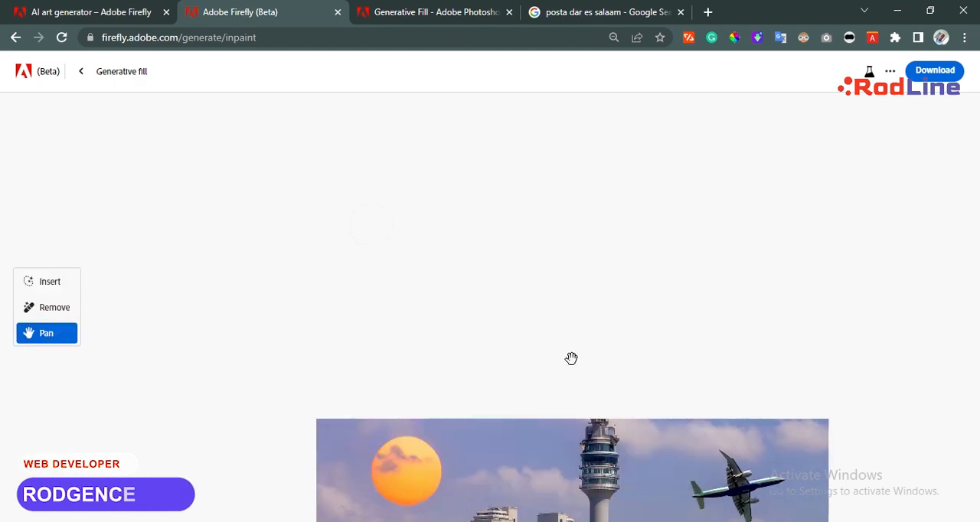
pyautogui.moveTo(571, 359); pyautogui.dragTo(572, 360)
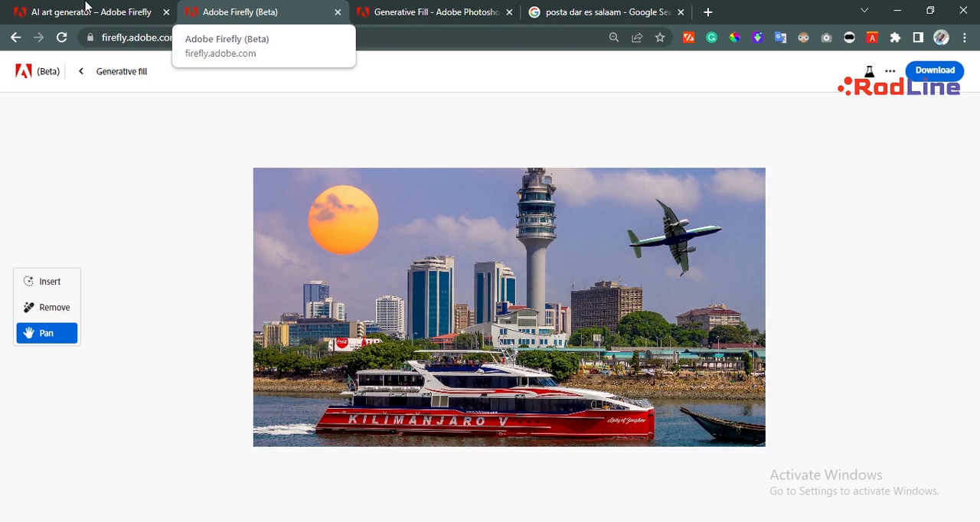
pyautogui.click(30, 8)
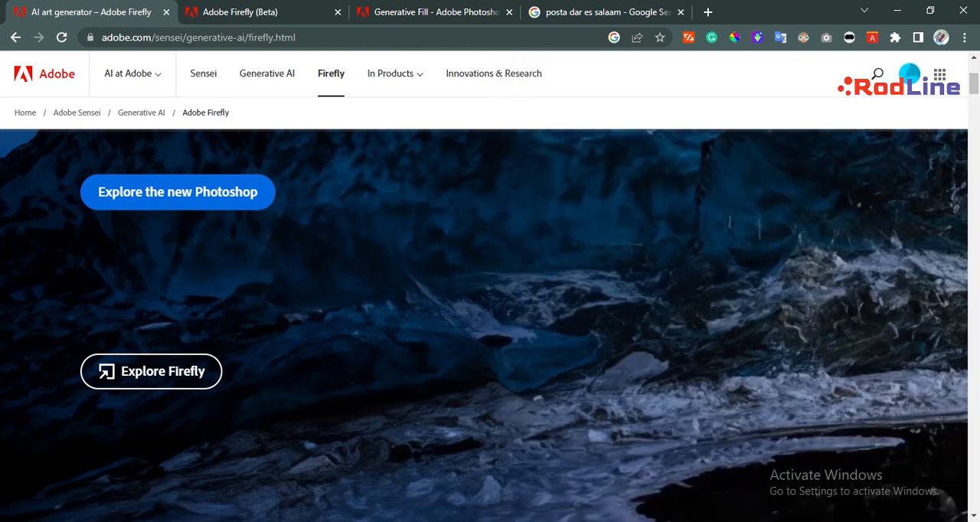
pyautogui.click(802, 521)
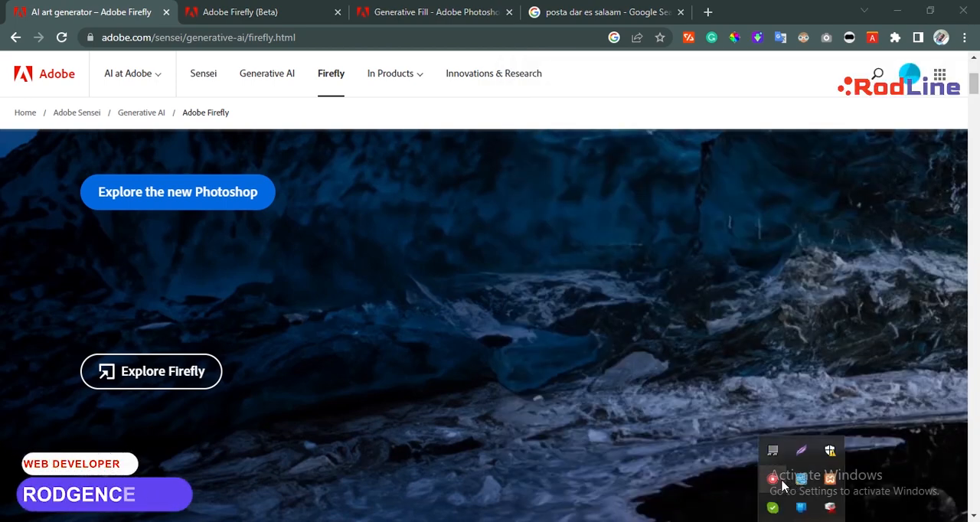
pyautogui.rightClick(789, 475)
pyautogui.click(800, 493)
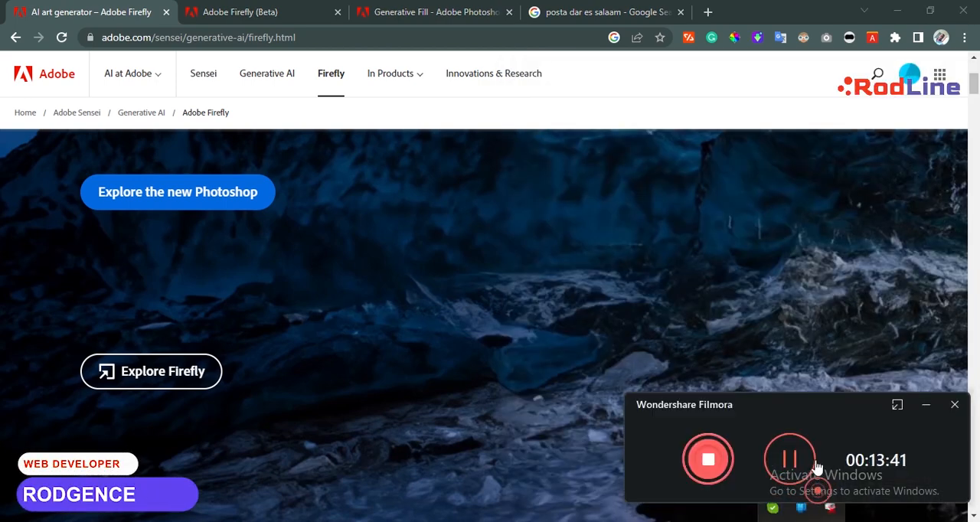